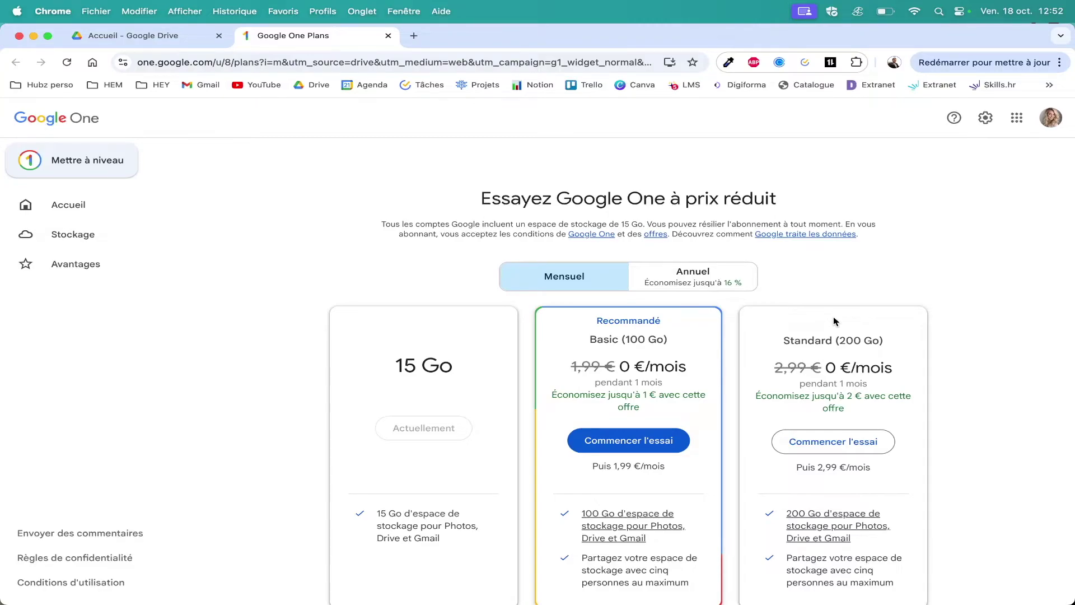
# Browse the Google One plans (Basic 100 Go, Standard 200 Go), then close the plans tab.
pyautogui.scroll(-10, 836, 320)
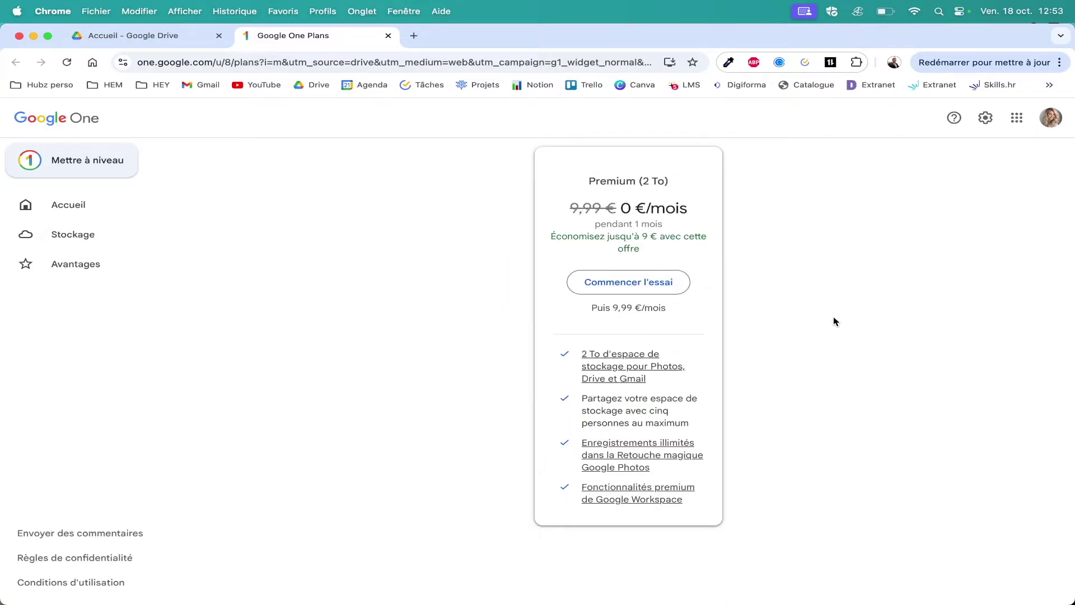
pyautogui.scroll(10, 836, 321)
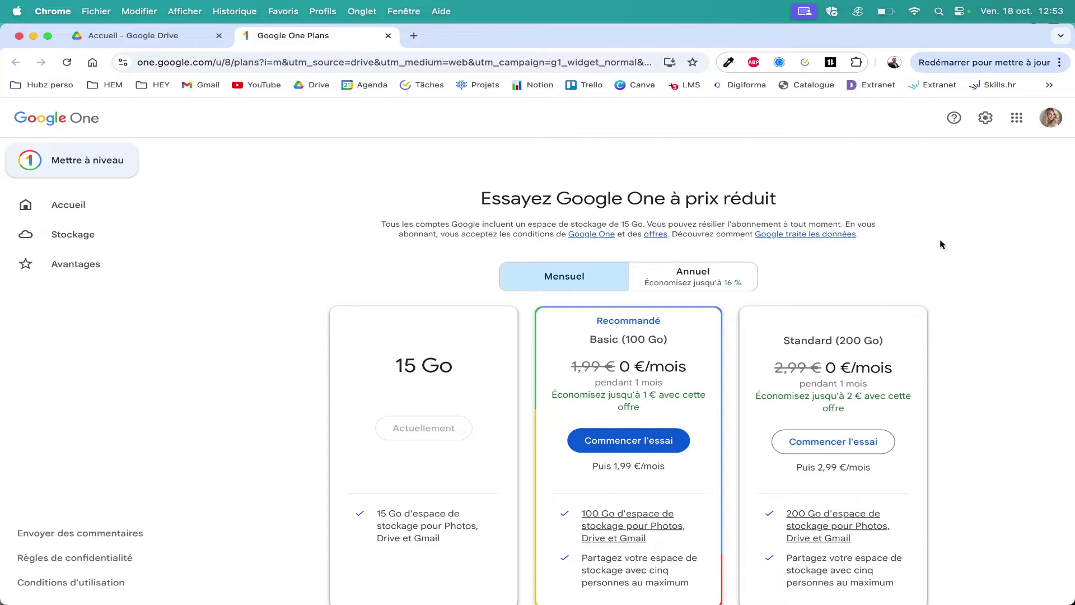
pyautogui.press('super+w')
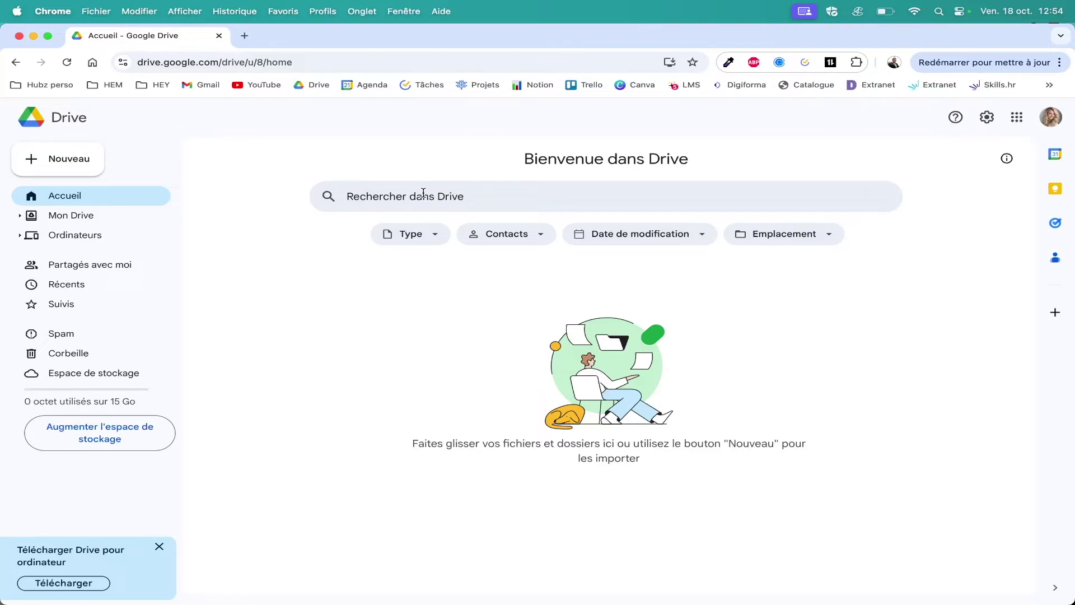
pyautogui.click(432, 241)
pyautogui.click(433, 242)
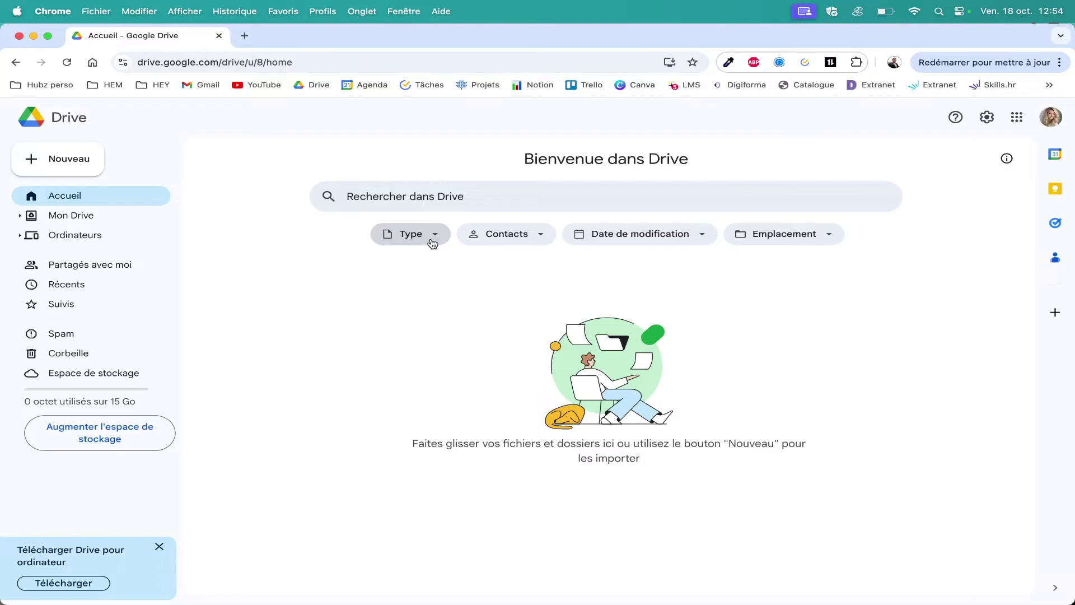
pyautogui.click(432, 242)
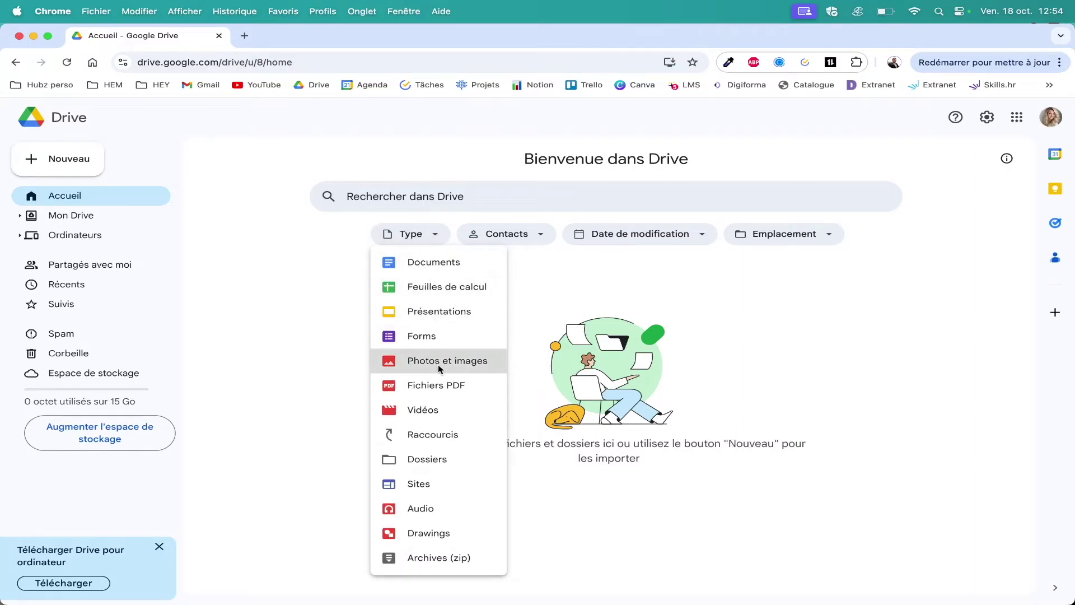
pyautogui.click(562, 259)
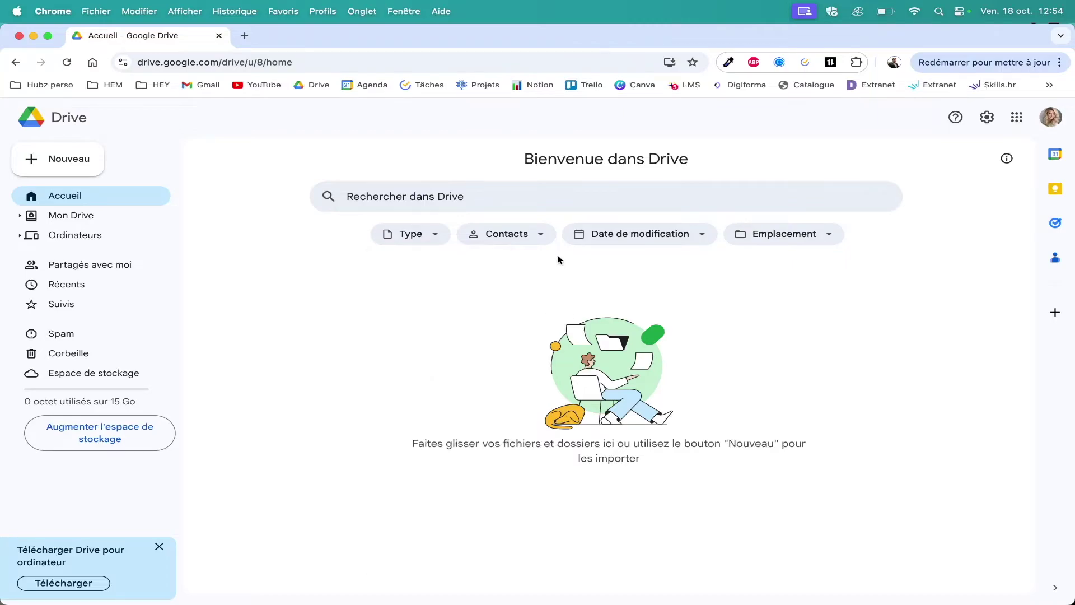
pyautogui.click(537, 234)
pyautogui.click(538, 235)
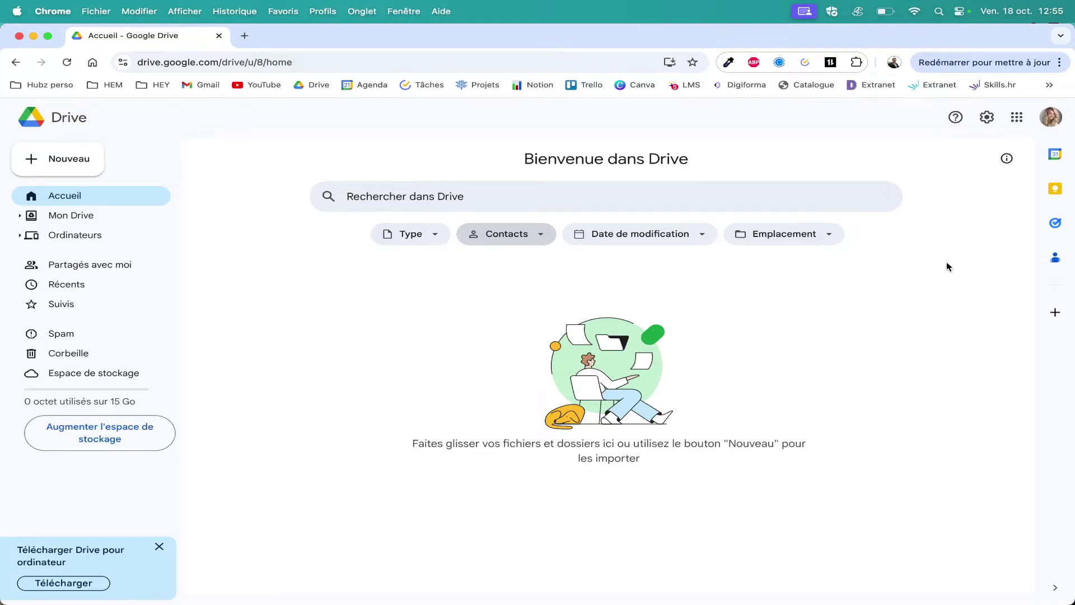
# Check the Google apps grid, then open Paramètres from the gear menu.
pyautogui.click(1018, 119)
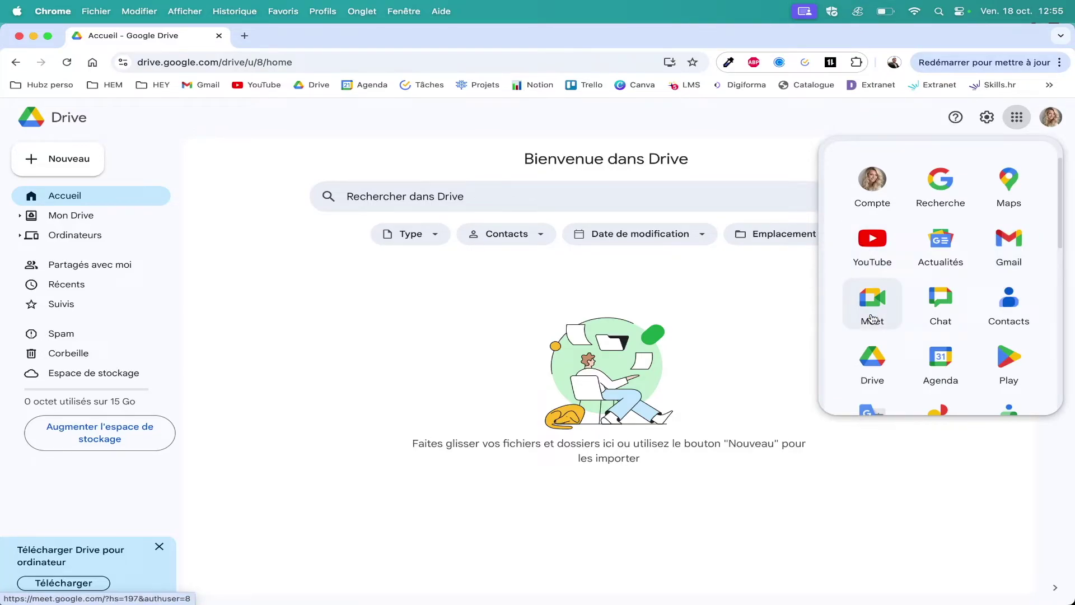
pyautogui.click(911, 105)
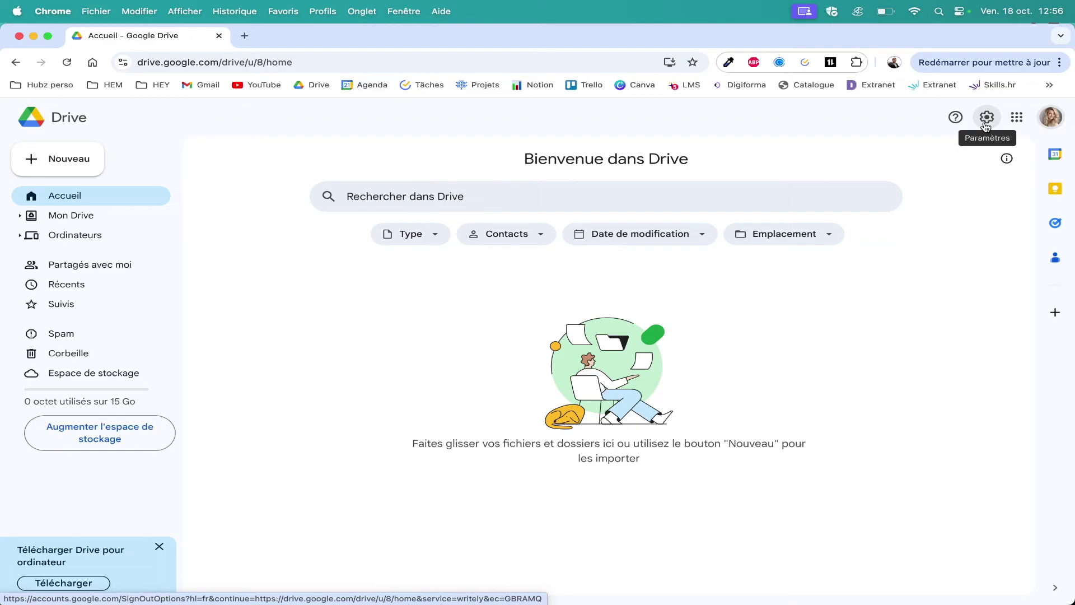
pyautogui.click(986, 119)
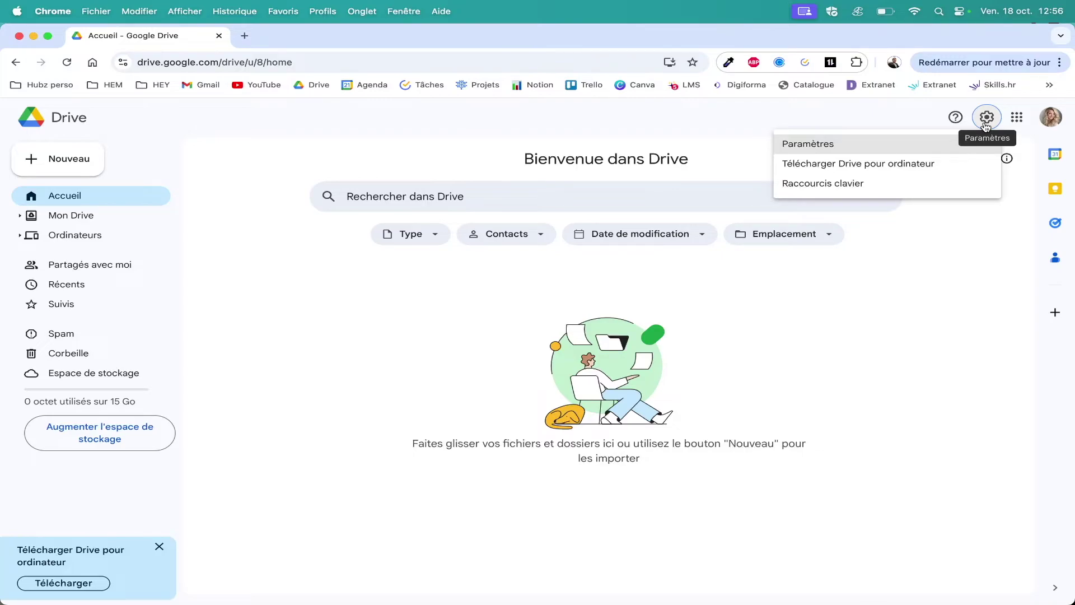
pyautogui.click(879, 142)
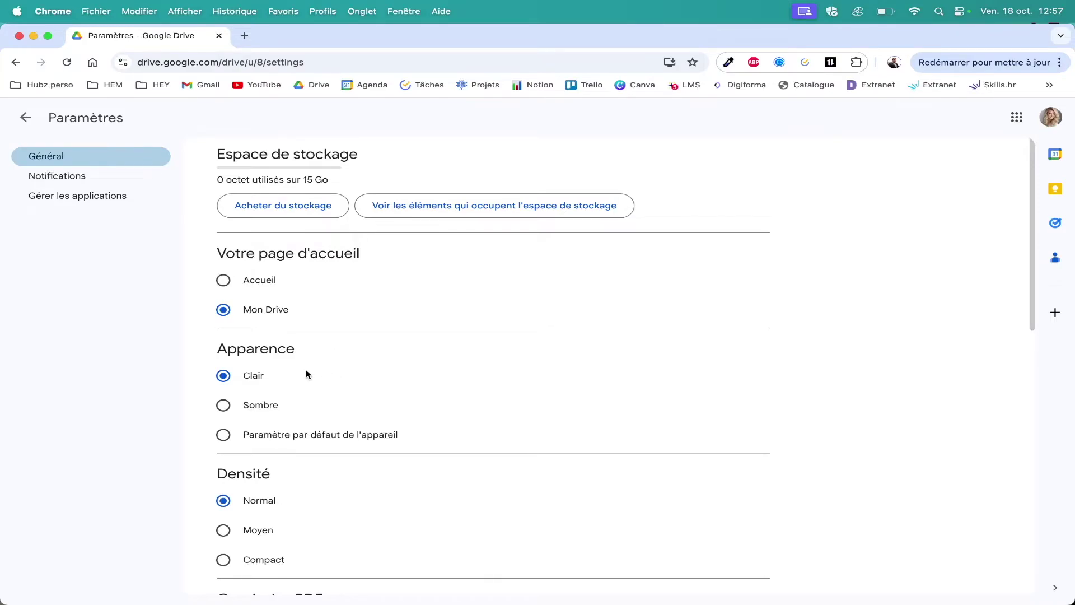
pyautogui.click(224, 405)
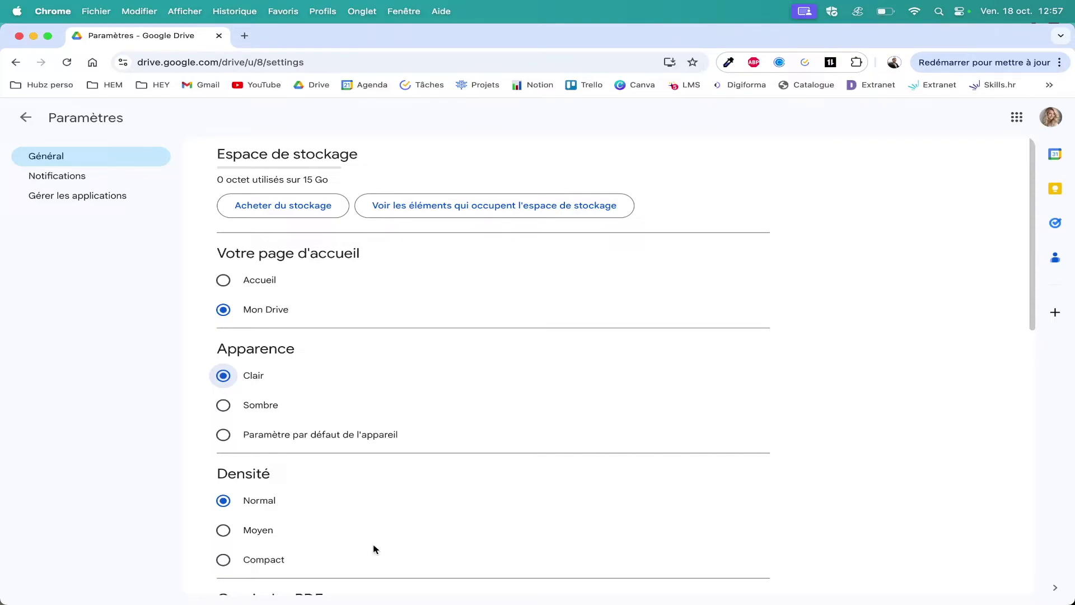
pyautogui.scroll(-3, 381, 504)
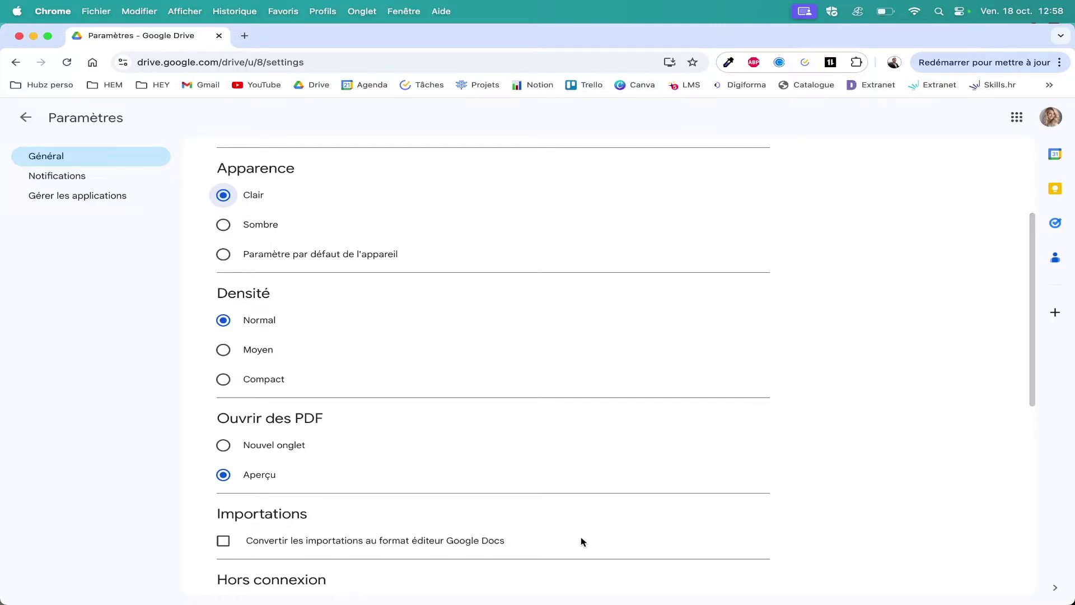
# Scroll through the general settings, then go back to the Drive home page.
pyautogui.scroll(-10, 580, 541)
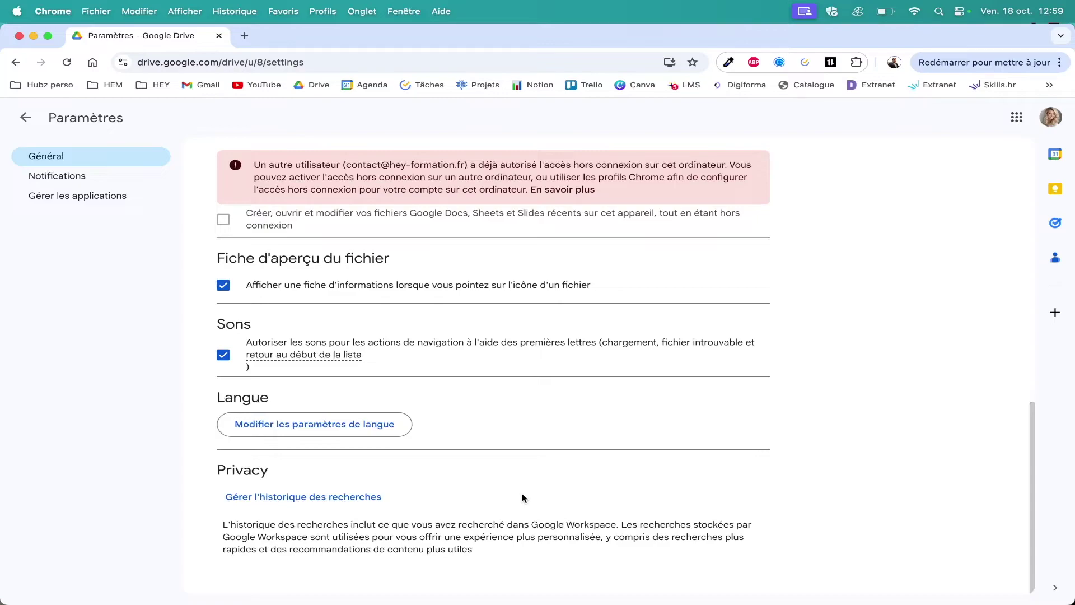
pyautogui.scroll(15, 336, 336)
pyautogui.click(72, 181)
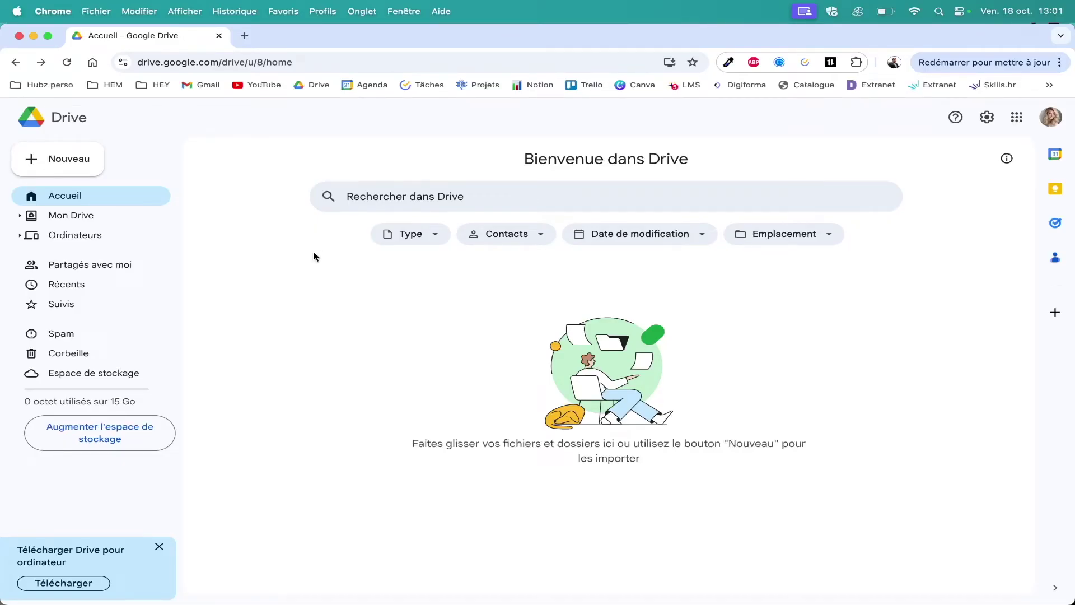
# Go to Mon Drive from the left sidebar.
pyautogui.click(87, 216)
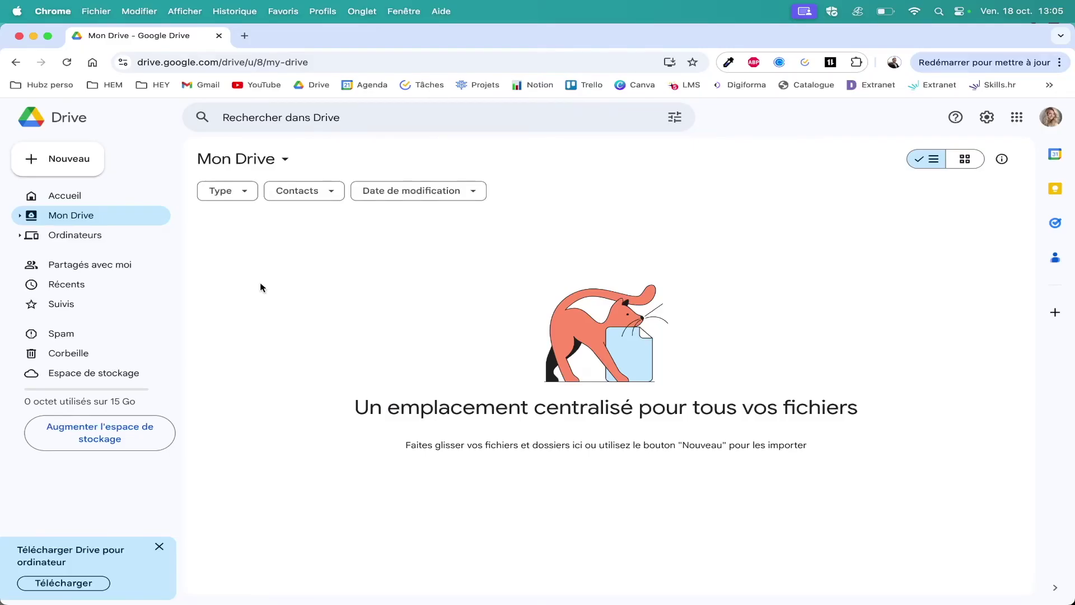
# Create the 'Vie perso' and 'Travail' folders in Mon Drive.
pyautogui.rightClick(260, 288)
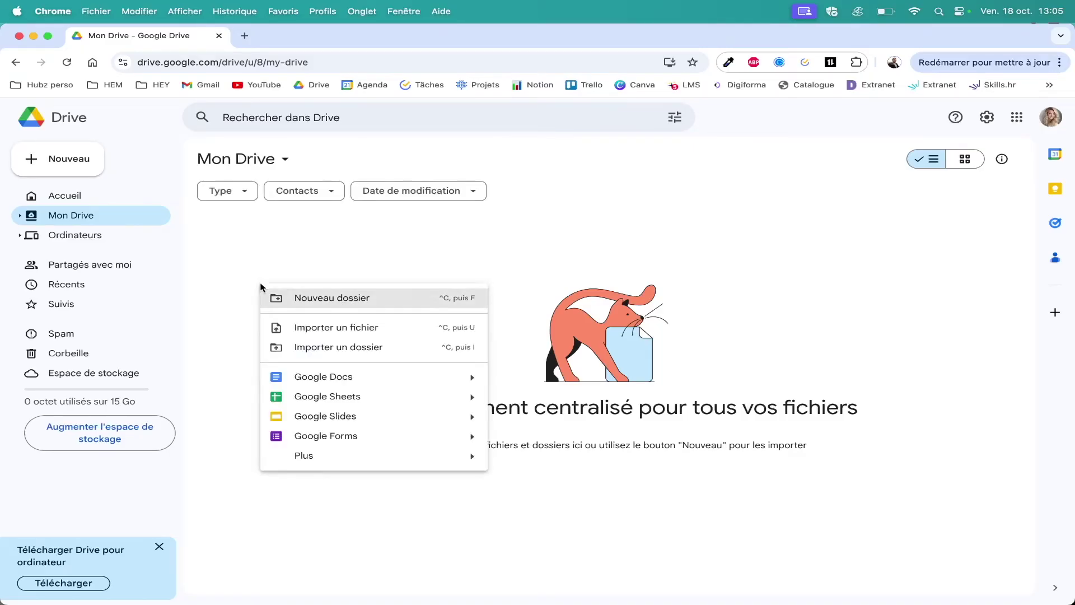
pyautogui.click(415, 298)
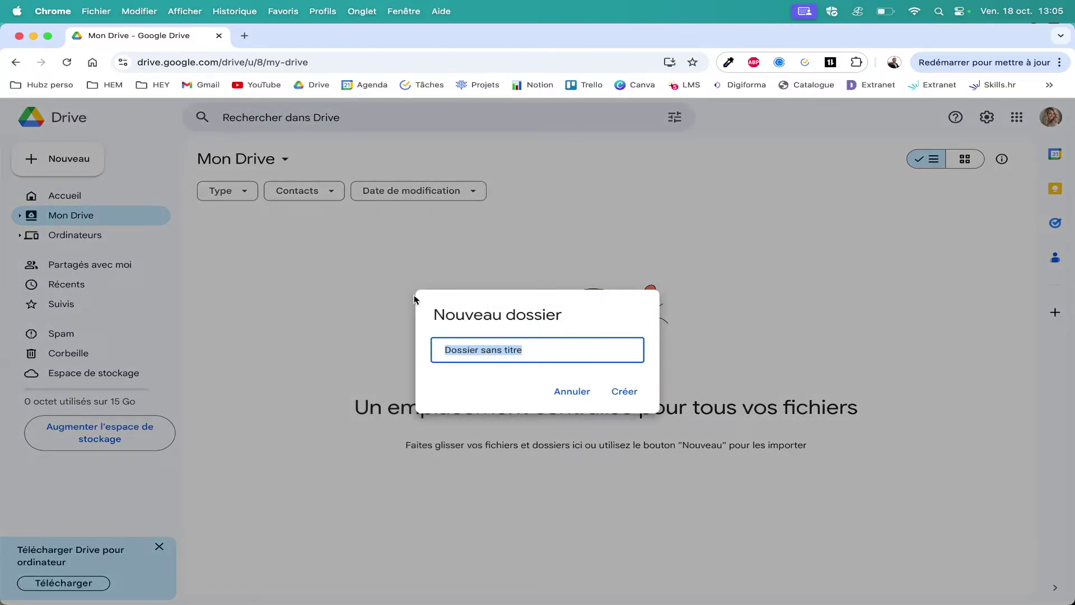
pyautogui.write('Vie perso')
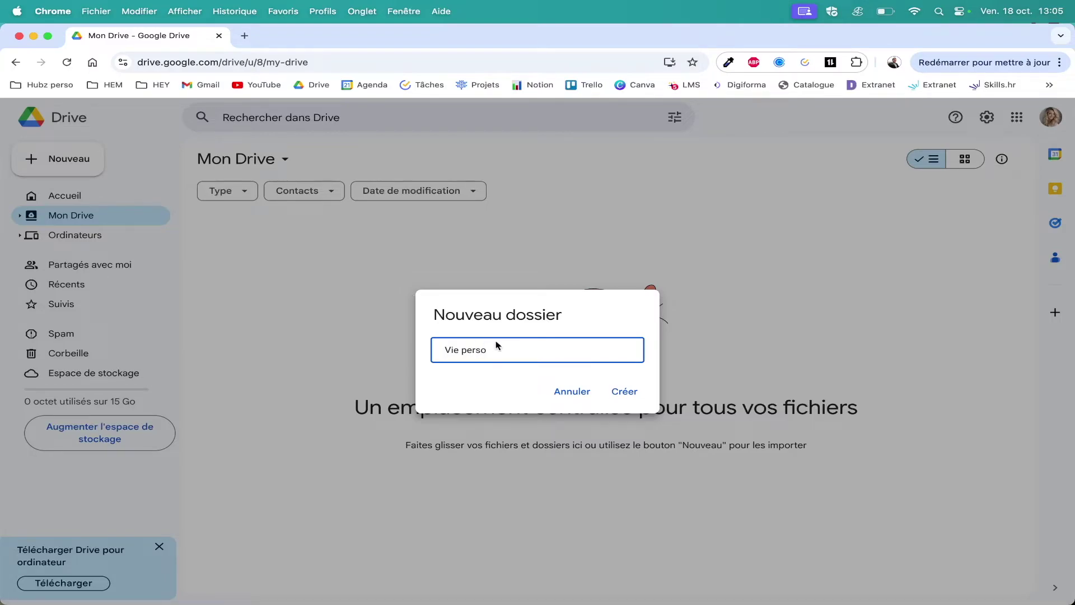
pyautogui.click(625, 391)
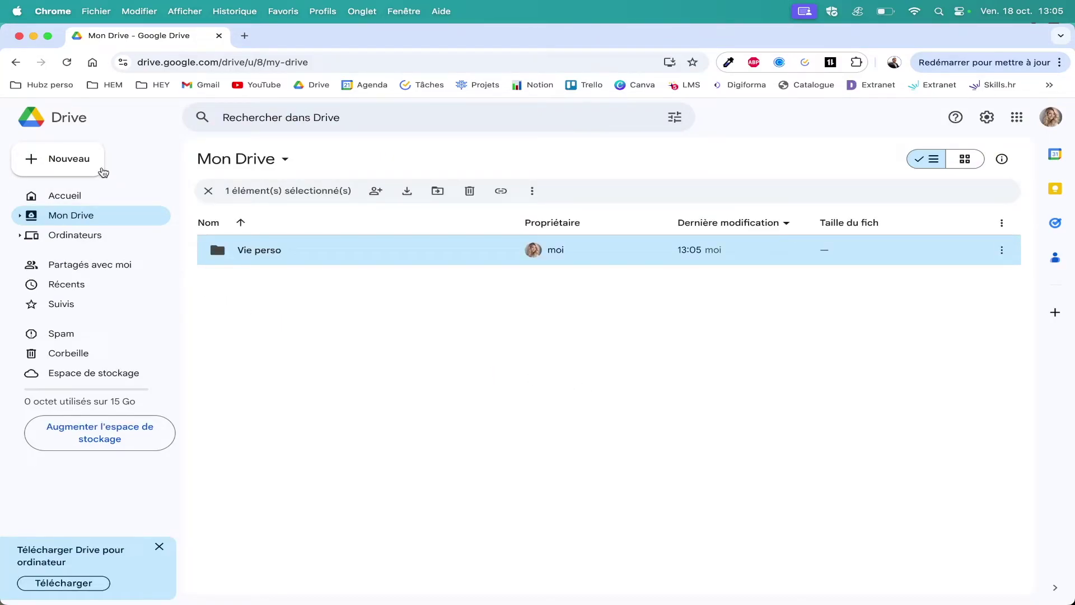
pyautogui.click(99, 169)
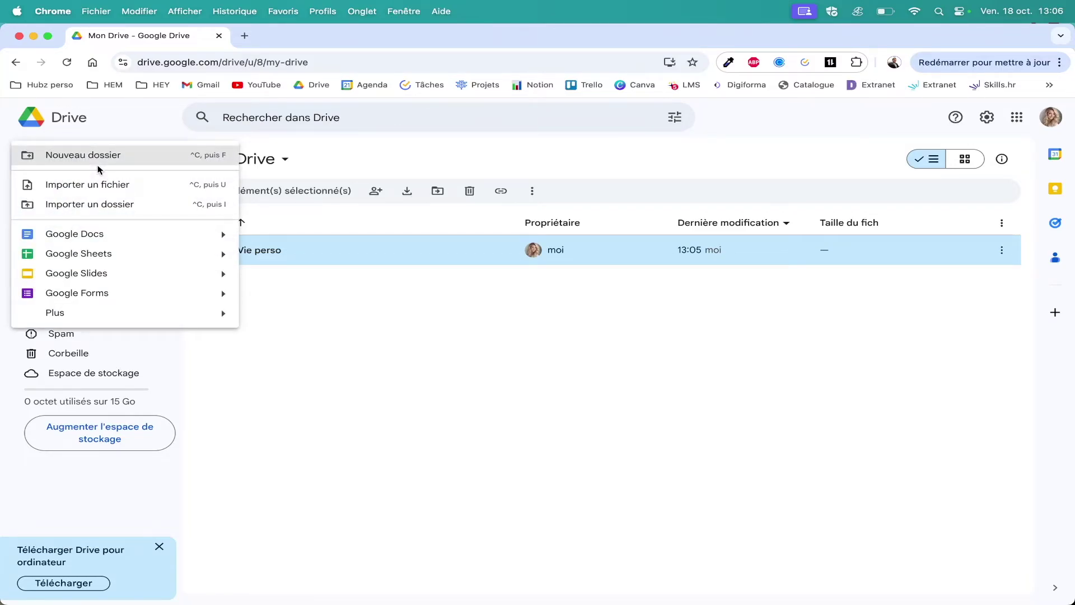
pyautogui.click(150, 162)
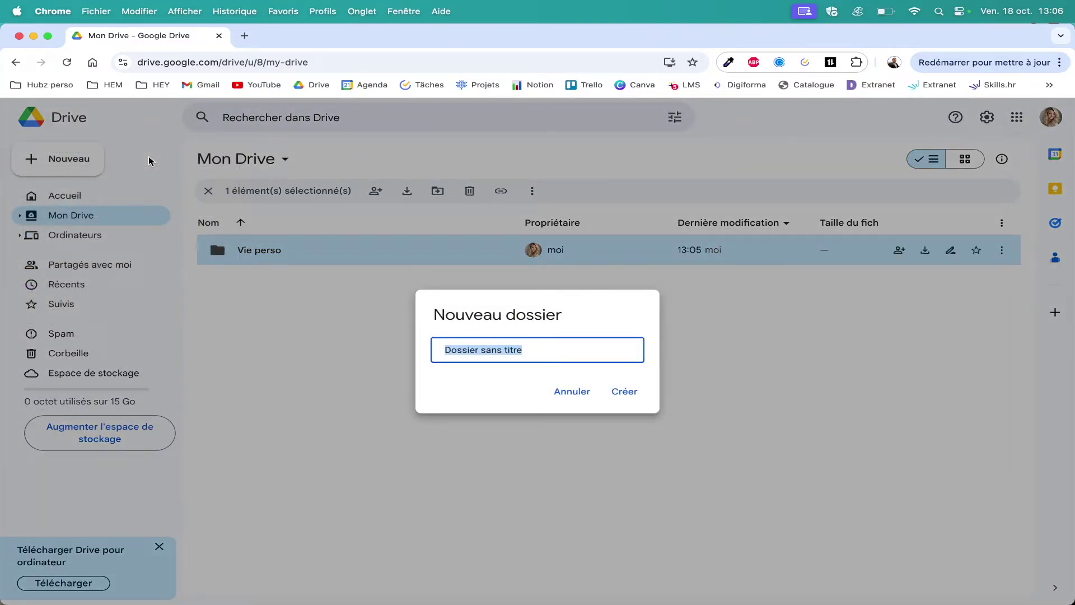
pyautogui.write('Travail')
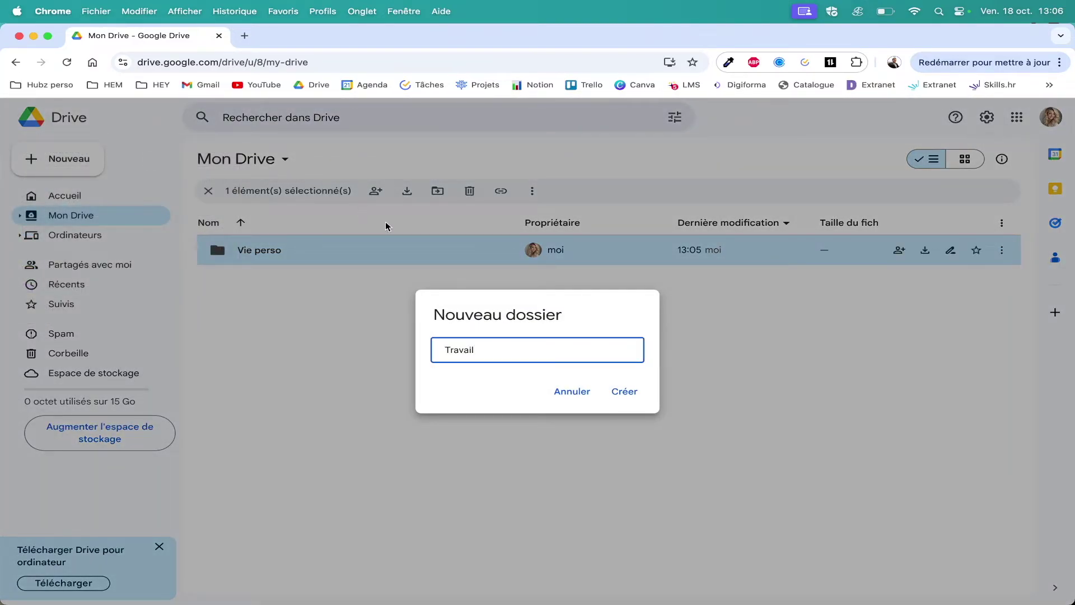
pyautogui.click(623, 393)
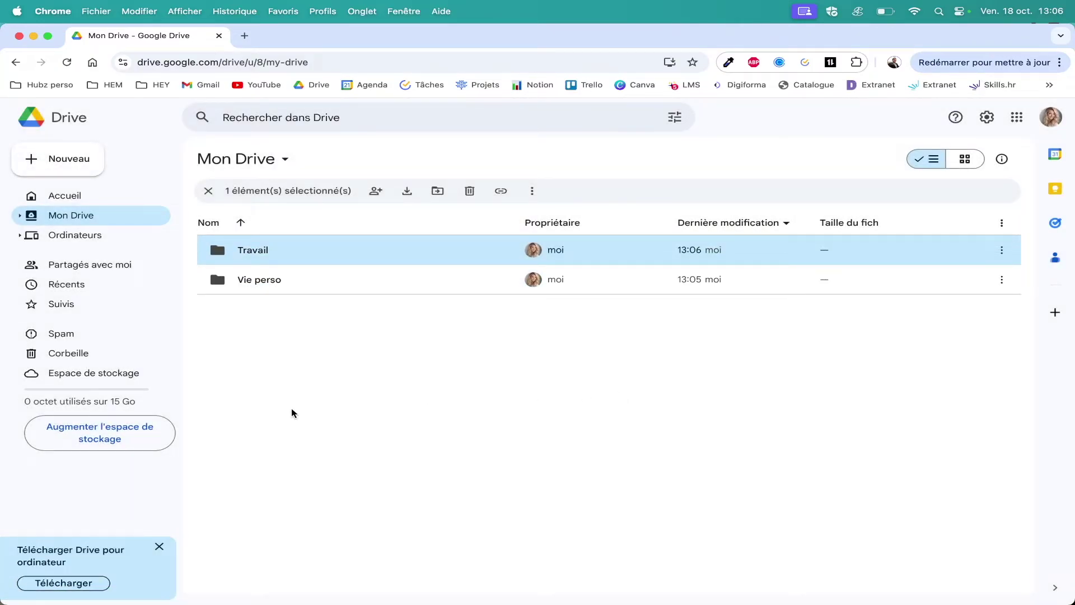
# Reverse the name sort order and create a third folder named 'Photos'.
pyautogui.click(241, 223)
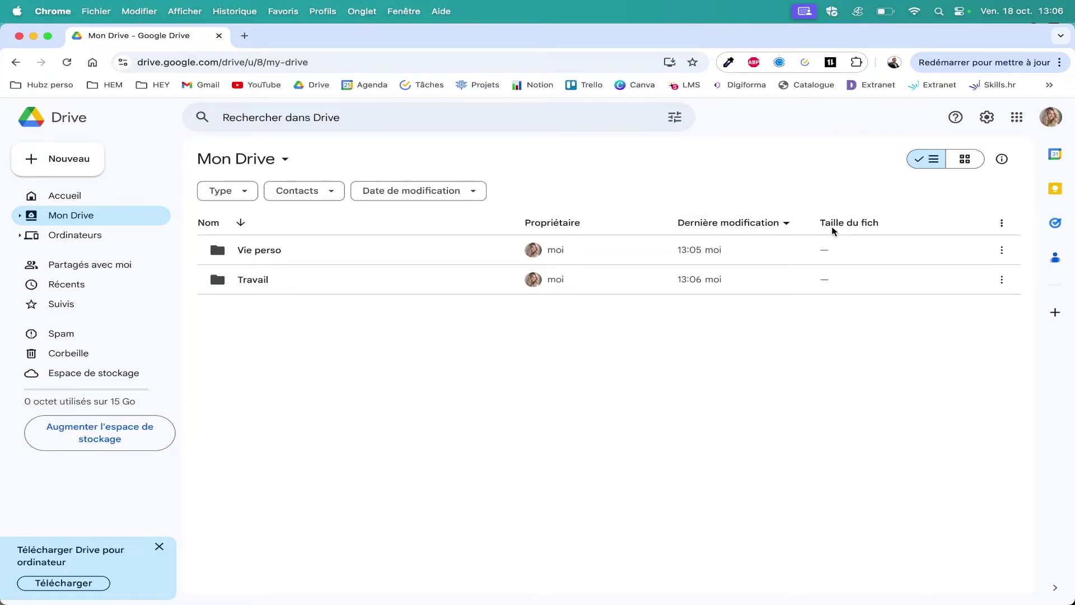
pyautogui.rightClick(292, 326)
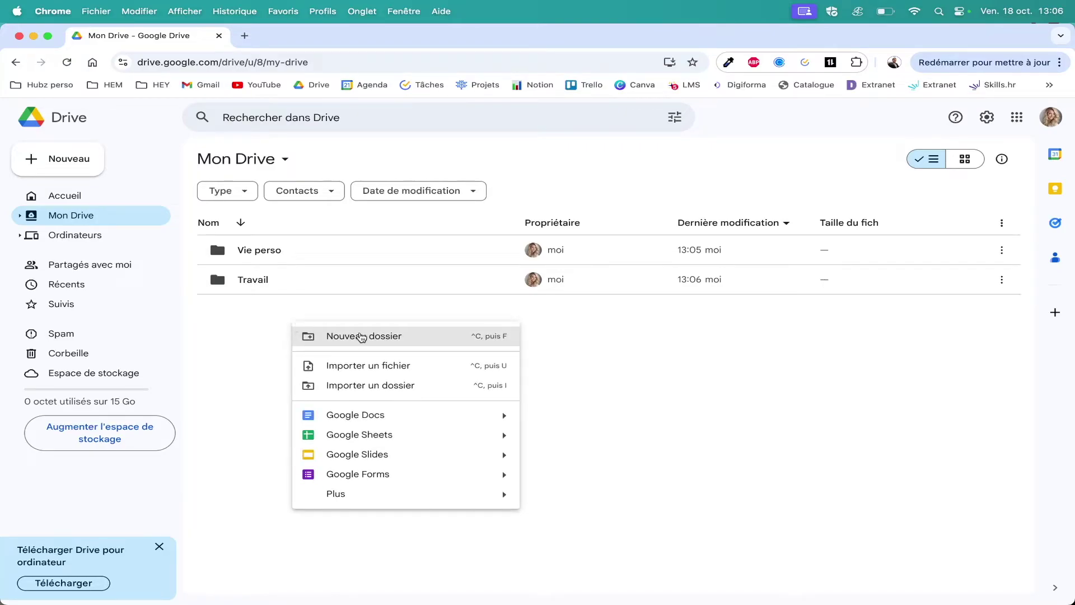
pyautogui.click(379, 340)
pyautogui.write('Photos')
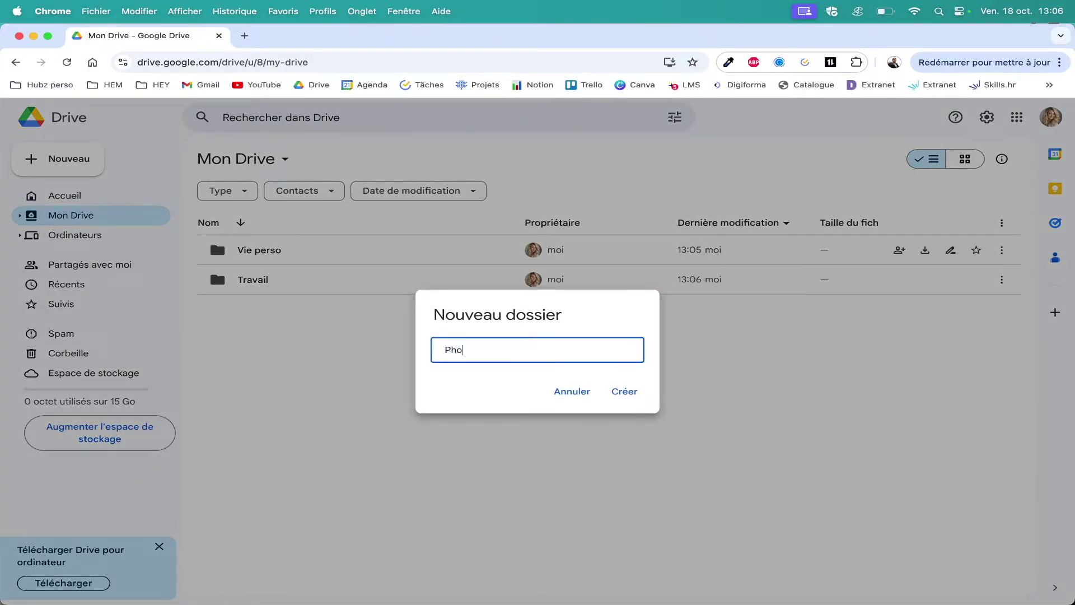
pyautogui.click(636, 398)
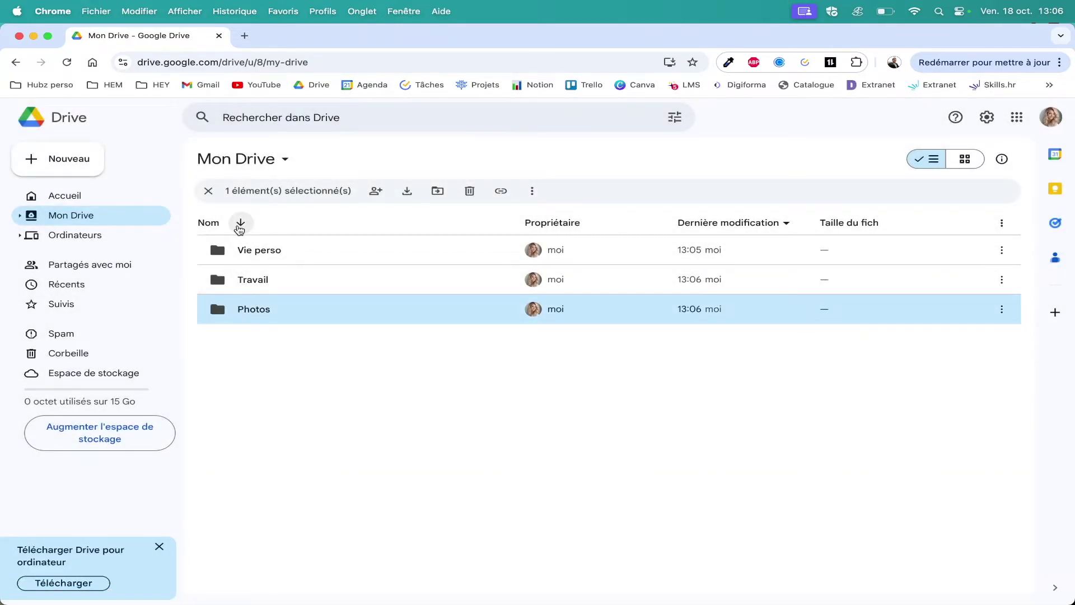
# Sort Photos, Travail and Vie perso A to Z, switching between list and grid layouts.
pyautogui.click(240, 222)
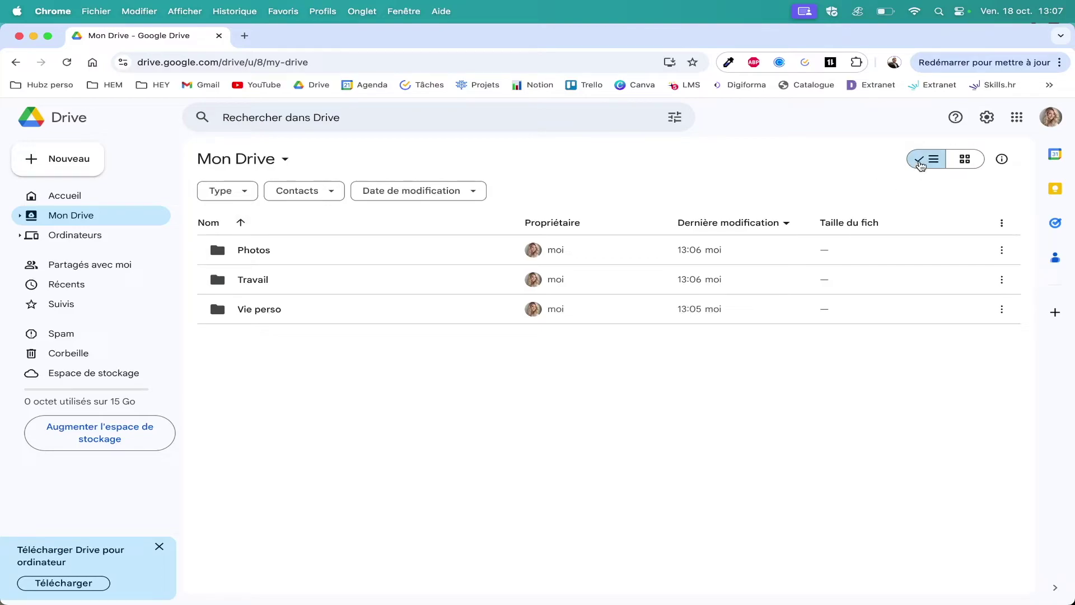
pyautogui.click(970, 162)
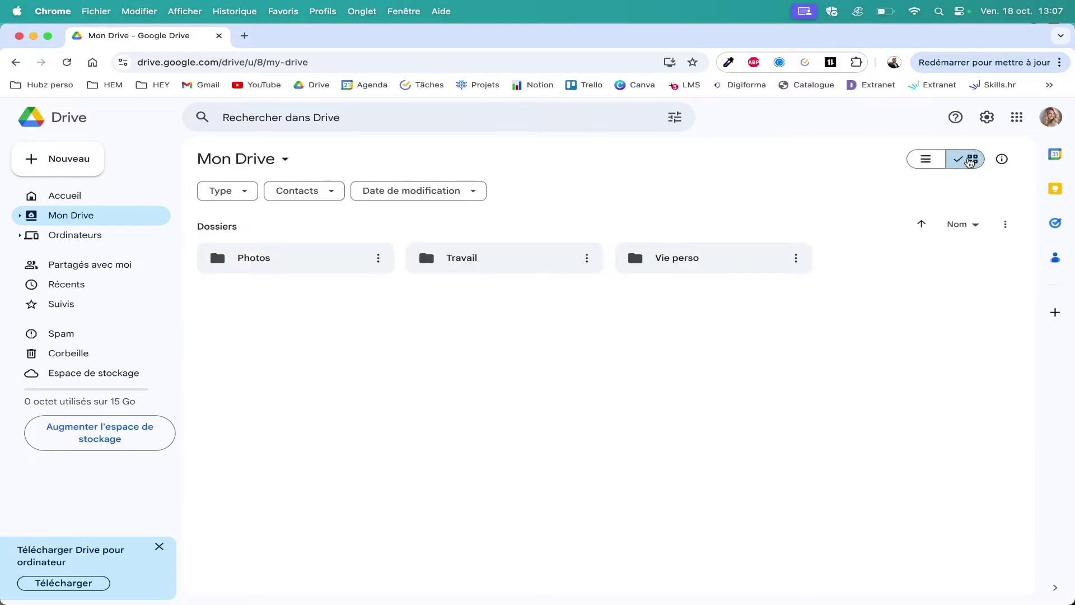
pyautogui.click(921, 161)
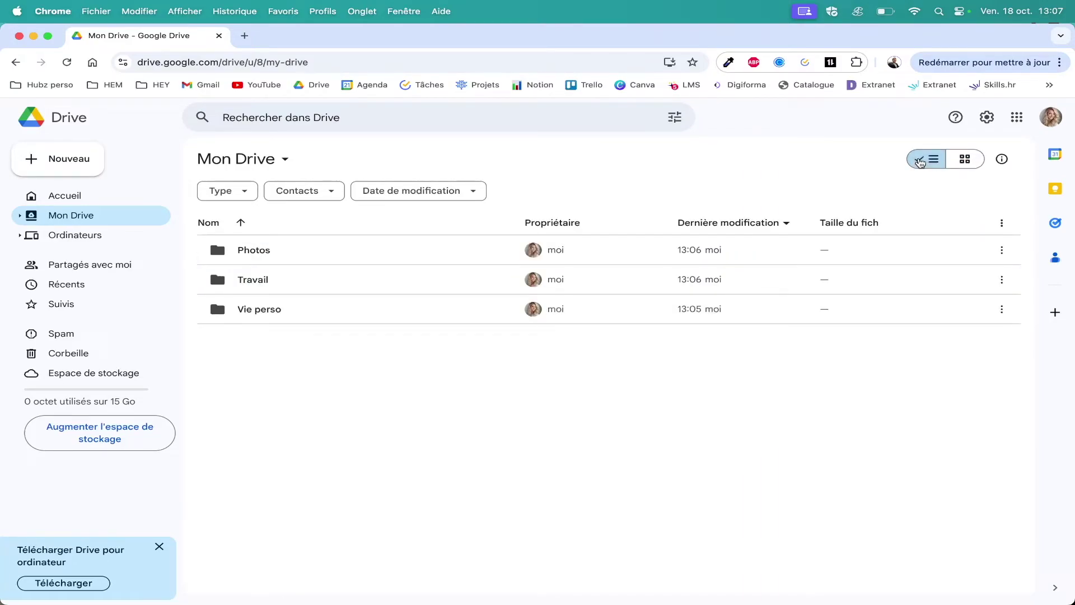
pyautogui.click(962, 162)
# Open the empty Travail folder and bring up its add-item context menu.
pyautogui.doubleClick(250, 280)
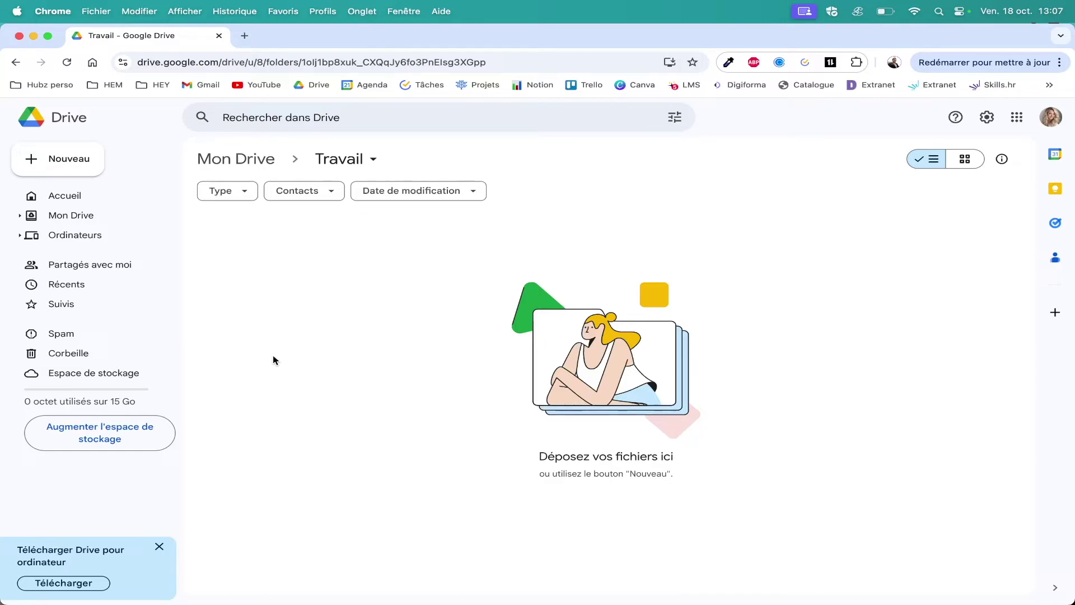
pyautogui.rightClick(302, 291)
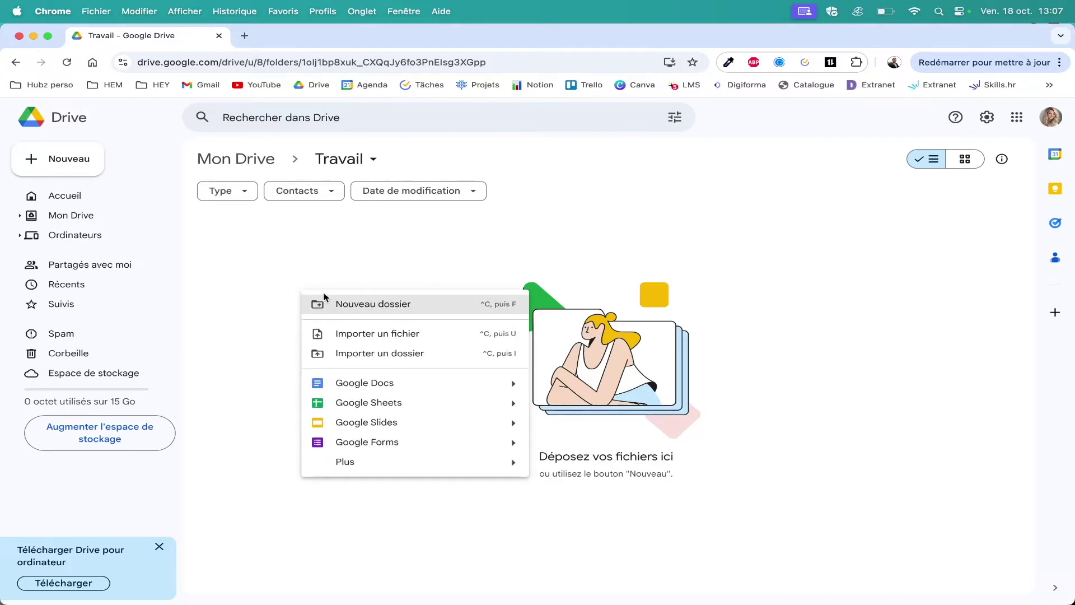
pyautogui.click(284, 310)
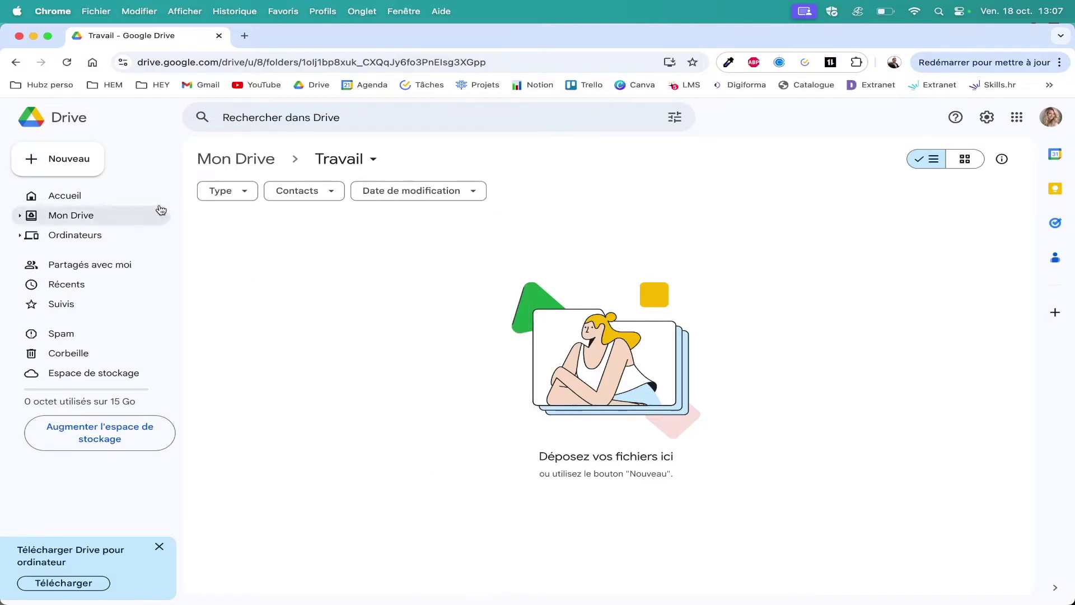
pyautogui.click(86, 163)
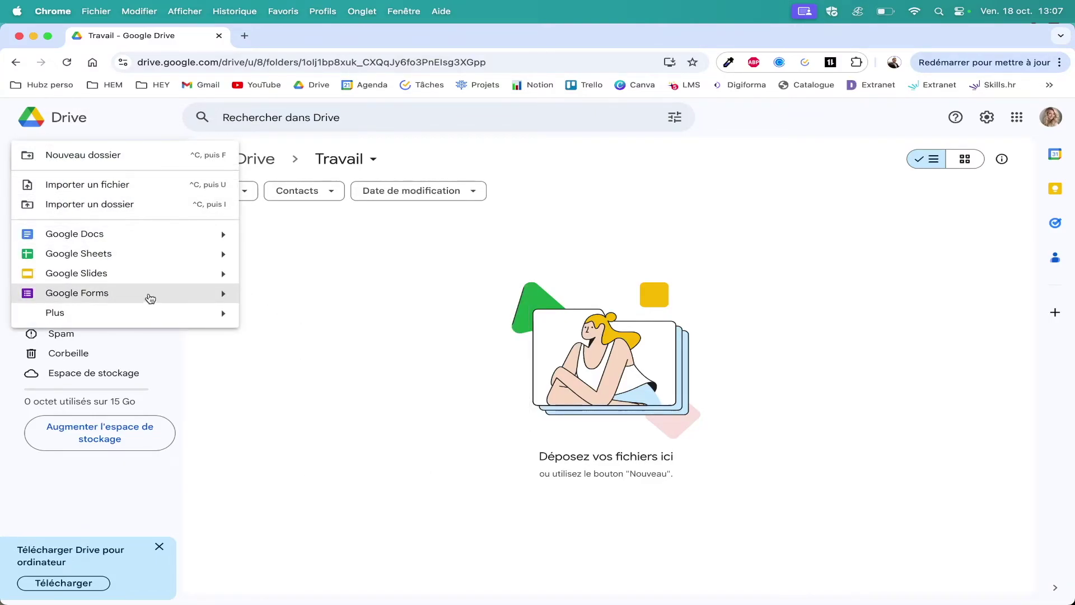
pyautogui.click(283, 276)
pyautogui.rightClick(282, 277)
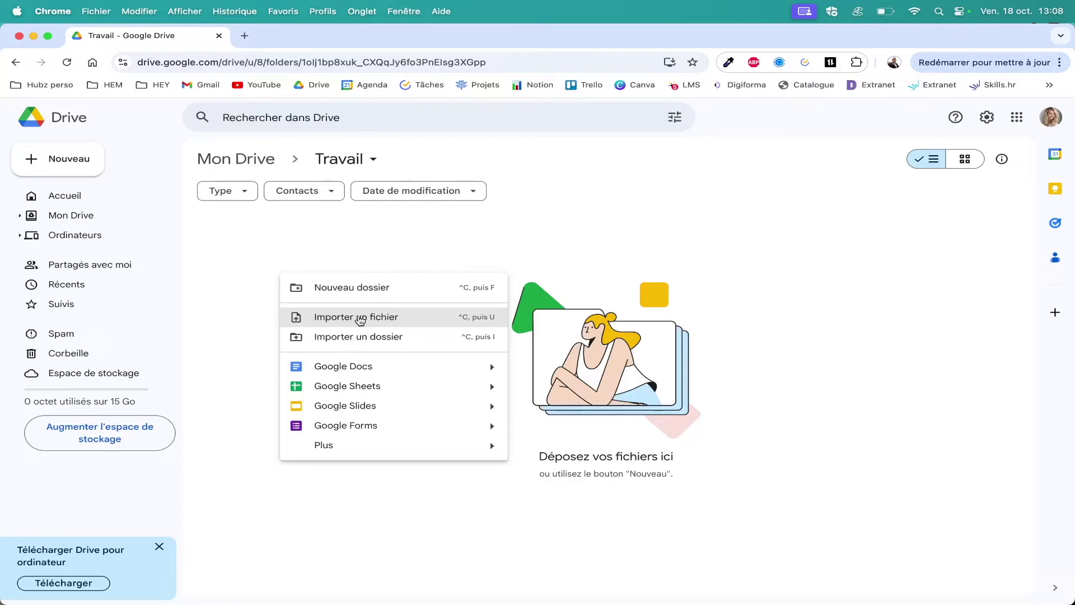
# Upload the 226 Ko CV PDF from Téléchargements into Travail.
pyautogui.click(361, 319)
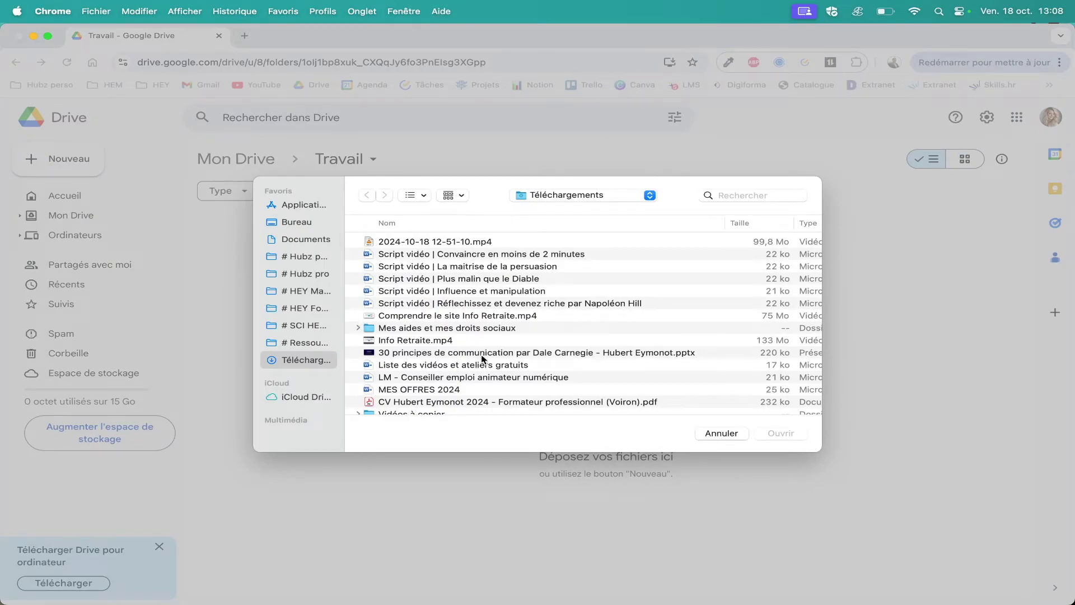
pyautogui.click(406, 403)
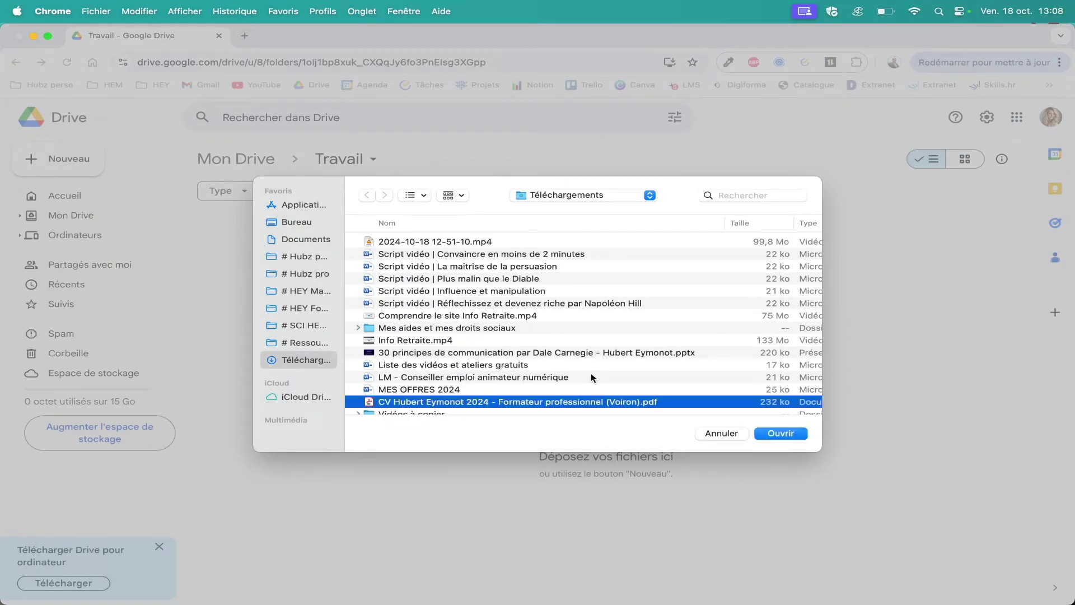
pyautogui.click(780, 433)
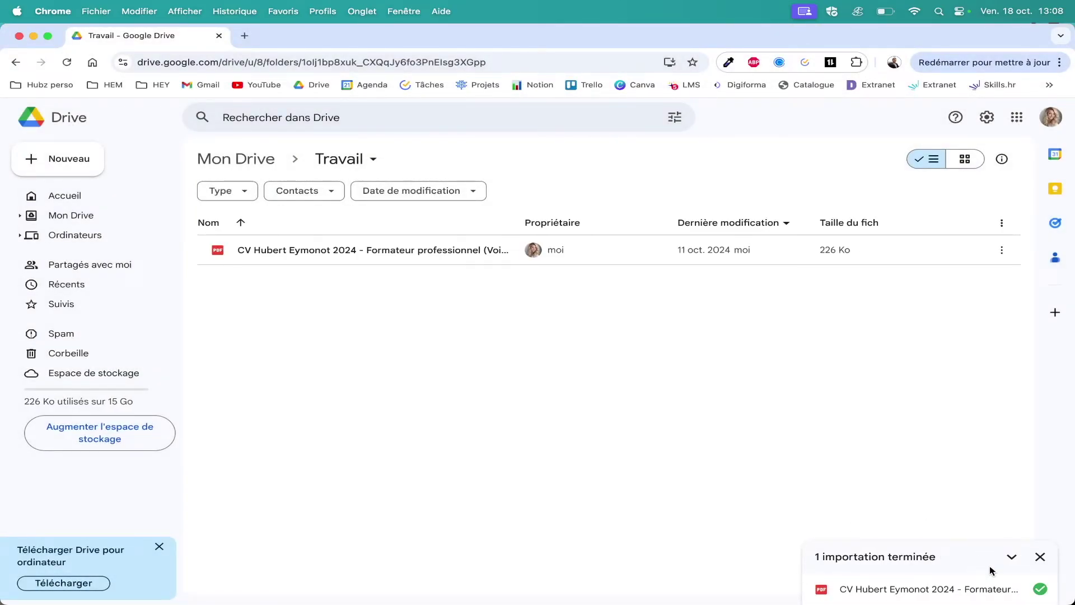
pyautogui.moveTo(1040, 591)
# Upload the CV, Info Retraite.mp4 and the Convaincre script together, then close the upload summary.
pyautogui.click(78, 160)
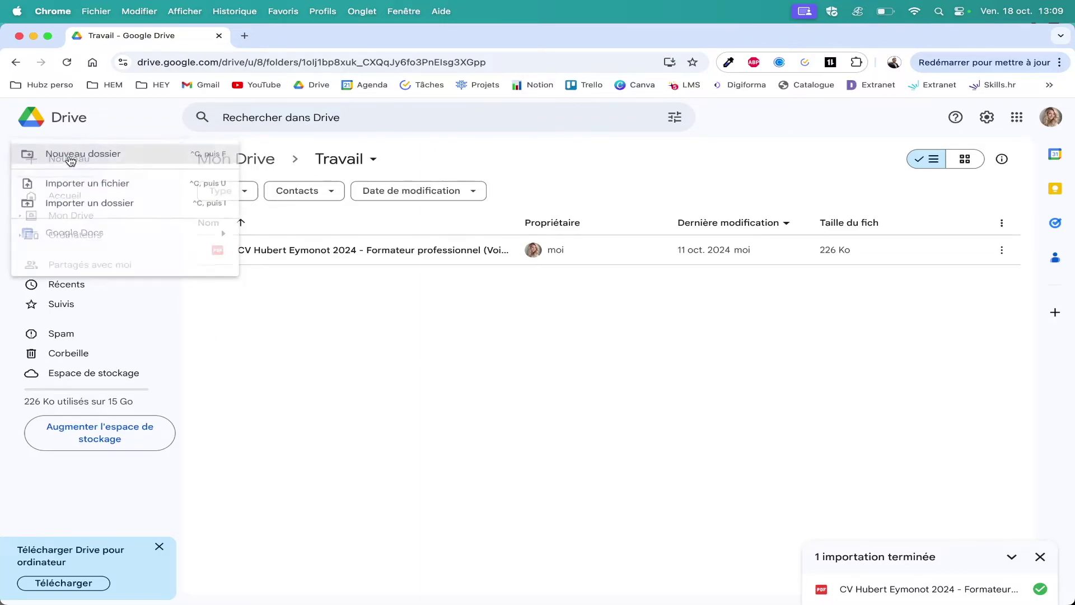
pyautogui.click(124, 190)
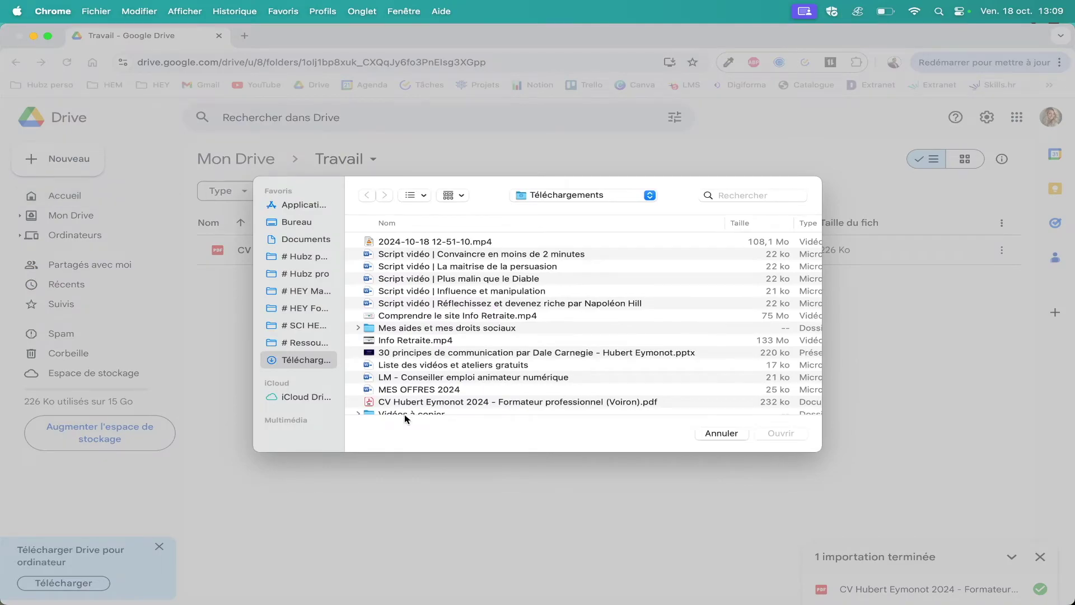
pyautogui.click(443, 402)
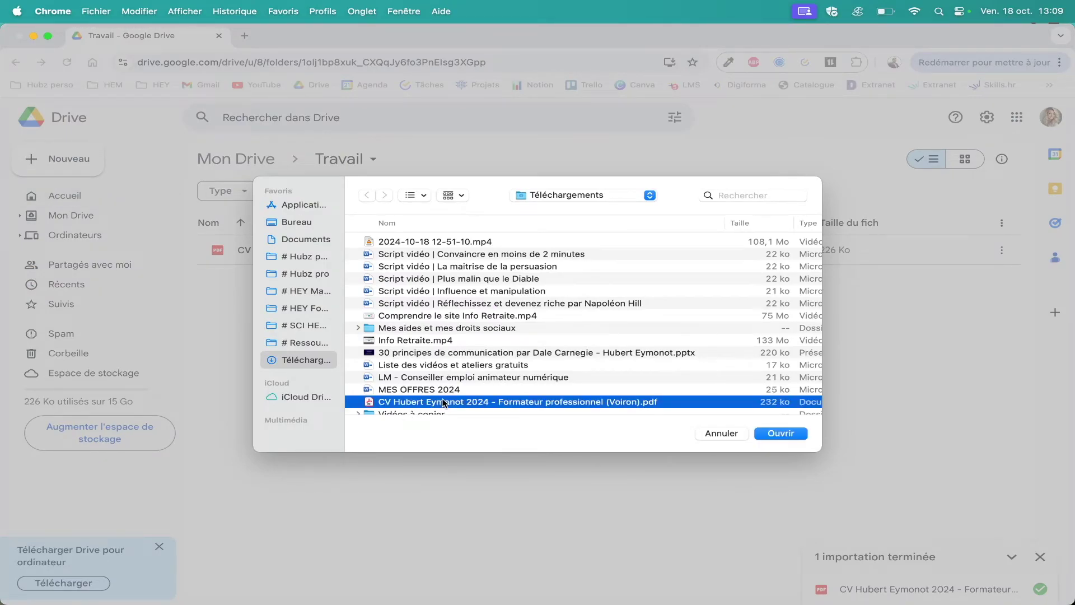
pyautogui.keyDown('super'); pyautogui.click(418, 341); pyautogui.keyUp('super')
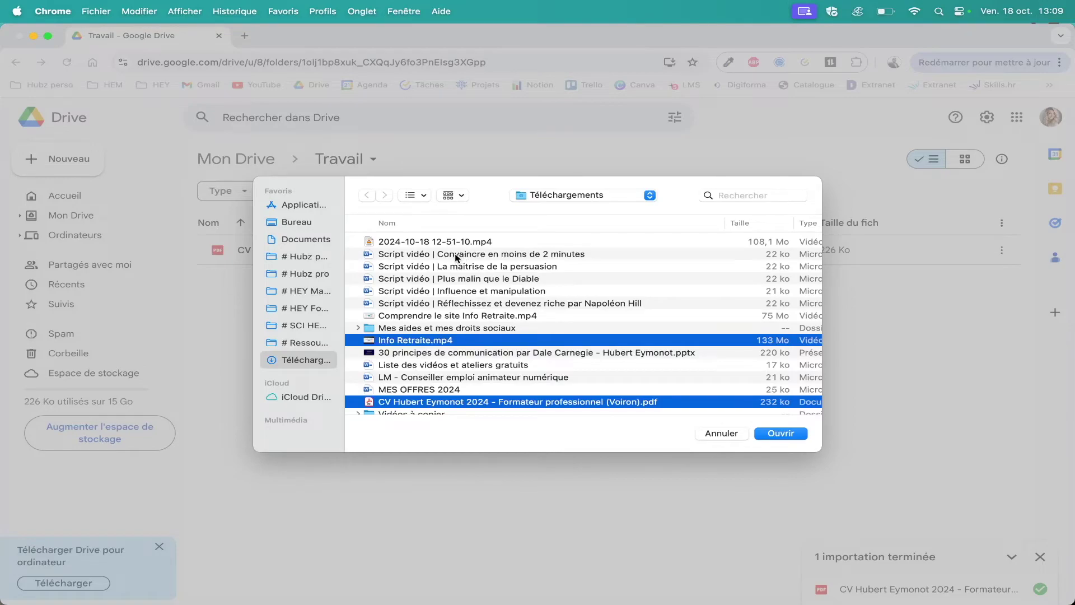
pyautogui.keyDown('super'); pyautogui.click(457, 255); pyautogui.keyUp('super')
pyautogui.click(783, 434)
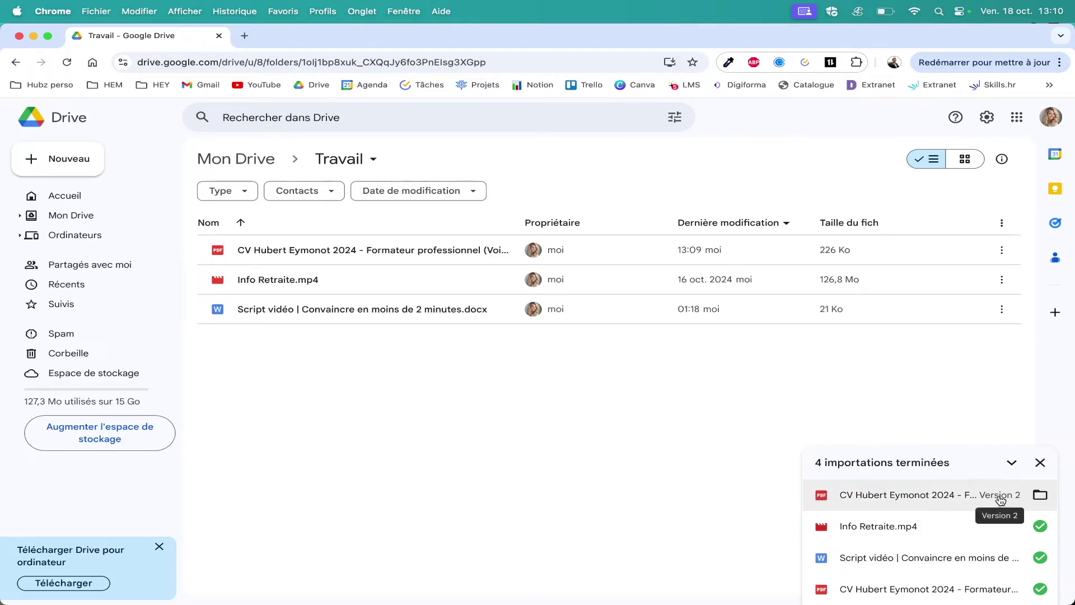
pyautogui.click(1040, 462)
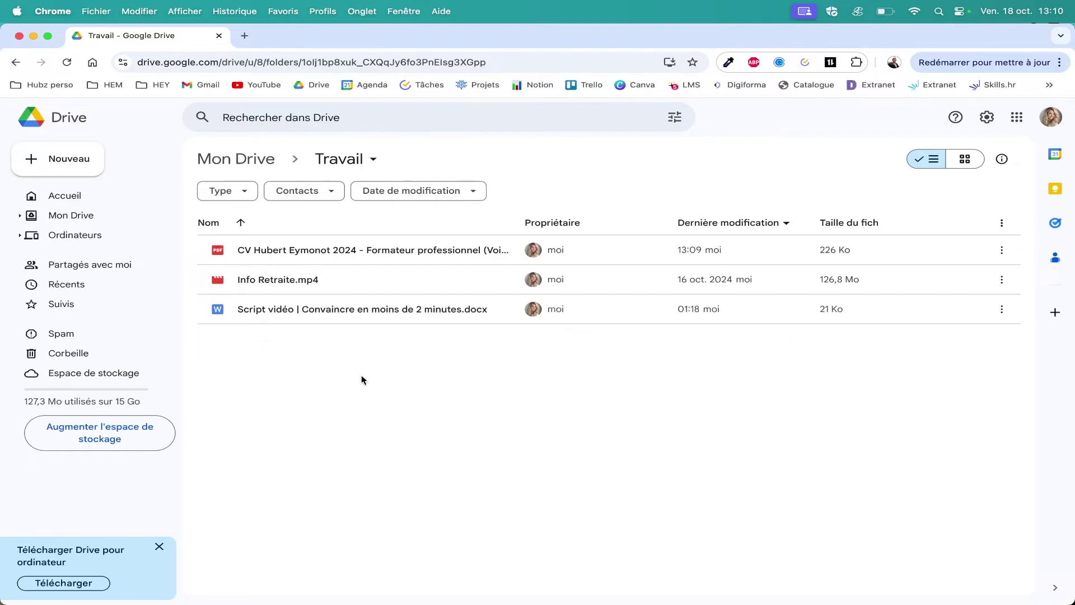
# From Mon Drive, upload the '>> Conduire un projet de création d'entreprise' folder and approve its files.
pyautogui.click(246, 158)
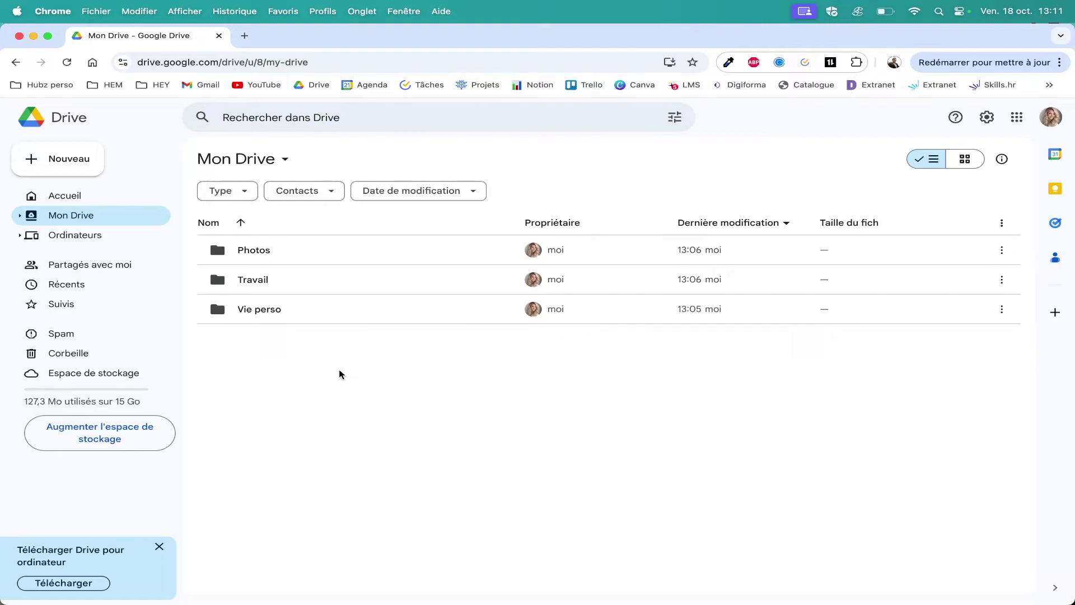
pyautogui.rightClick(339, 373)
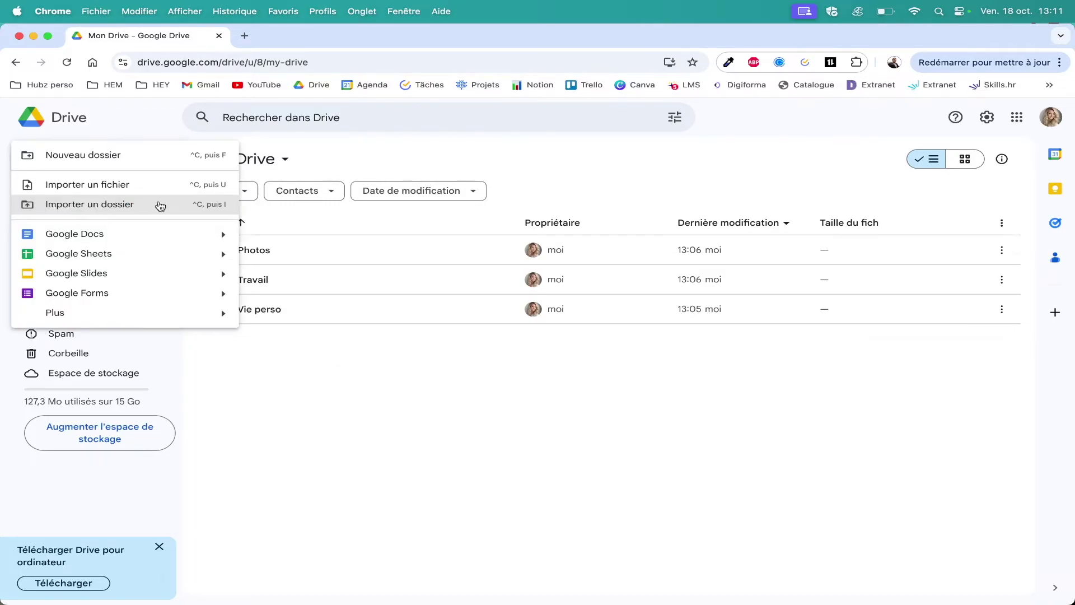
pyautogui.click(160, 205)
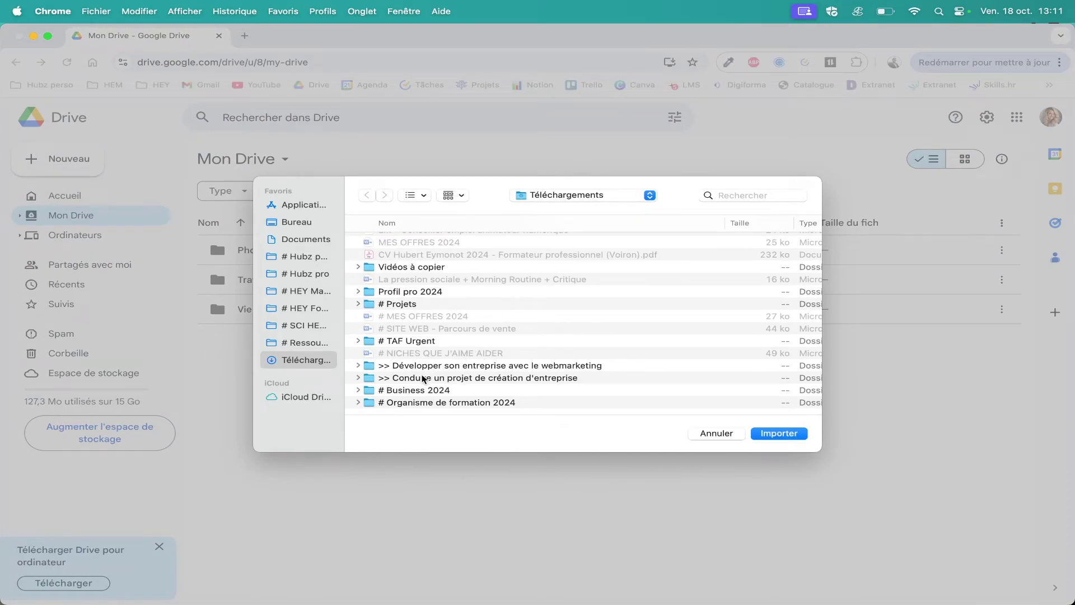
pyautogui.click(423, 378)
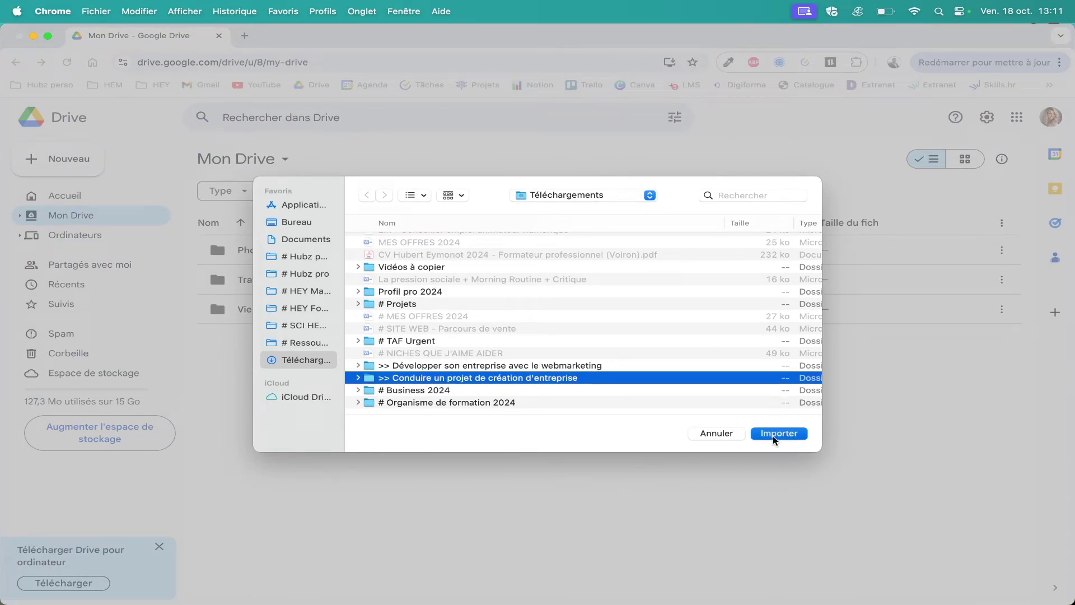
pyautogui.click(777, 434)
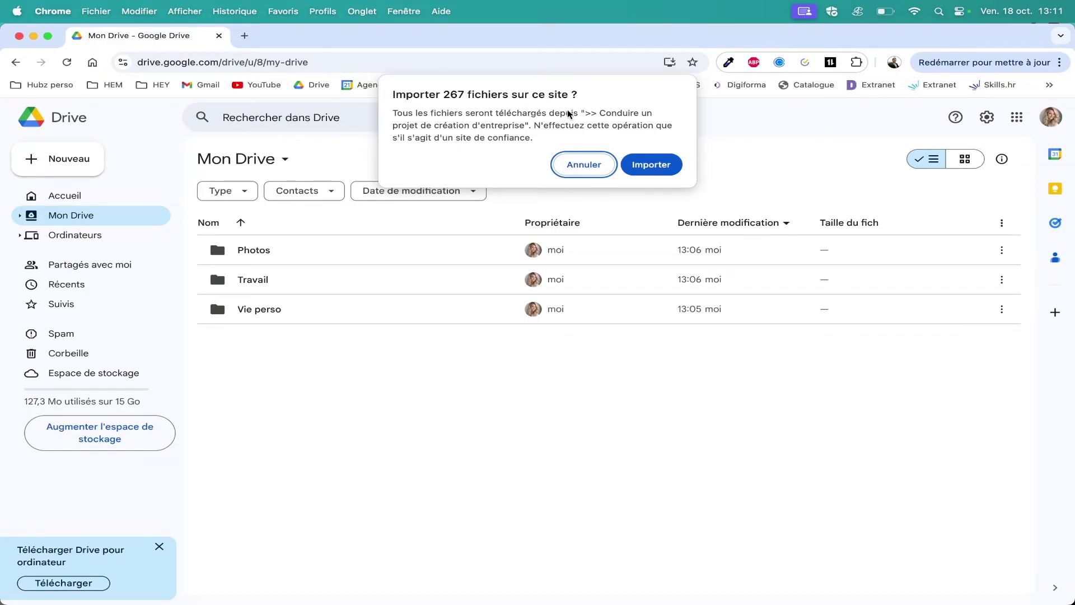
pyautogui.click(649, 165)
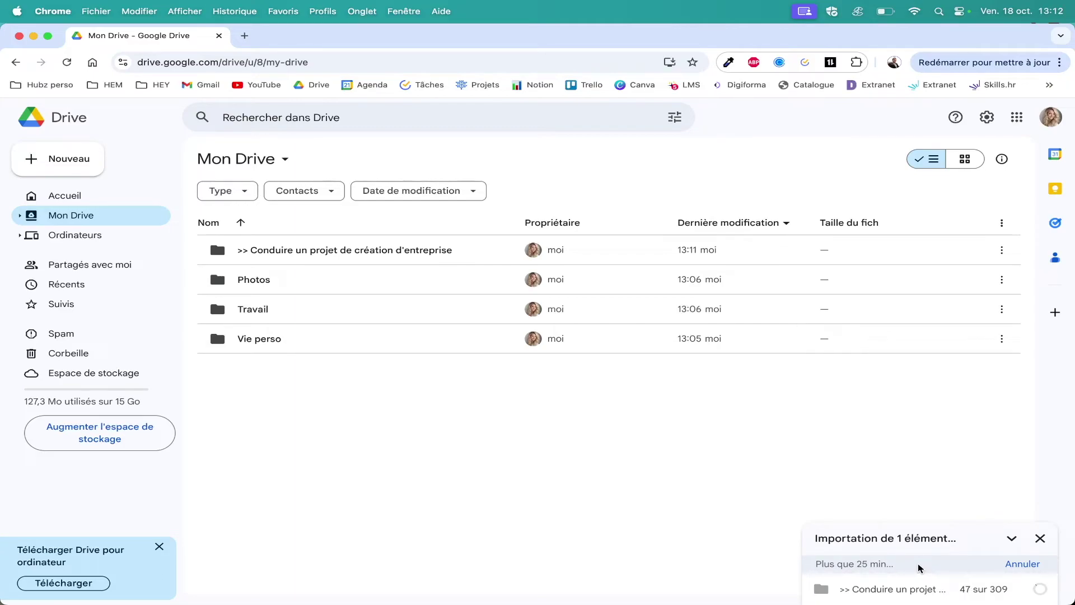
# Cancel the Conduire un projet de création d'entreprise upload, trash that folder and check the Corbeille.
pyautogui.doubleClick(283, 252)
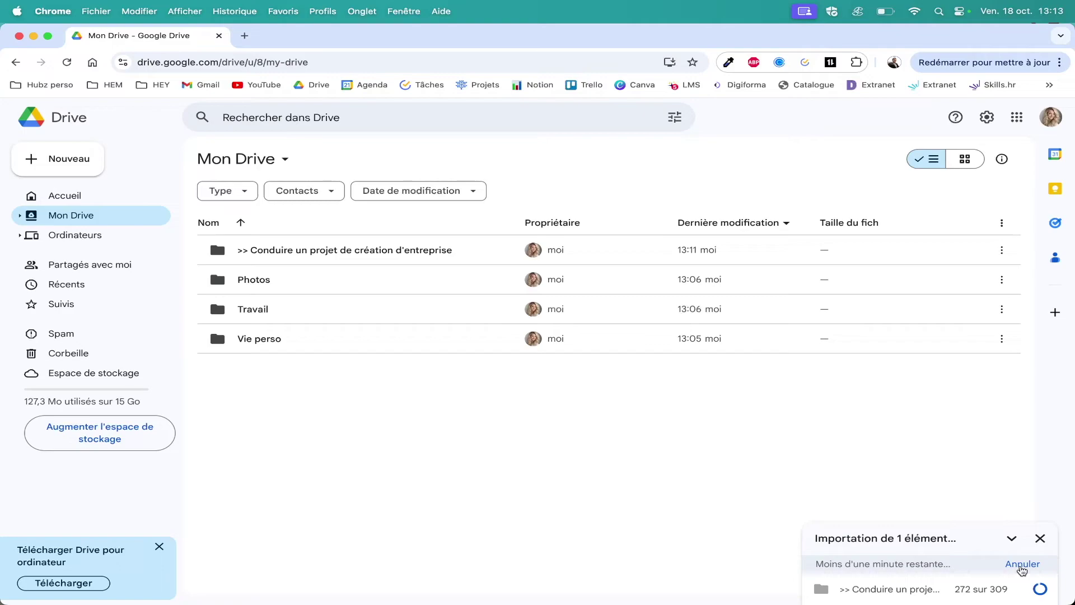
pyautogui.click(1022, 565)
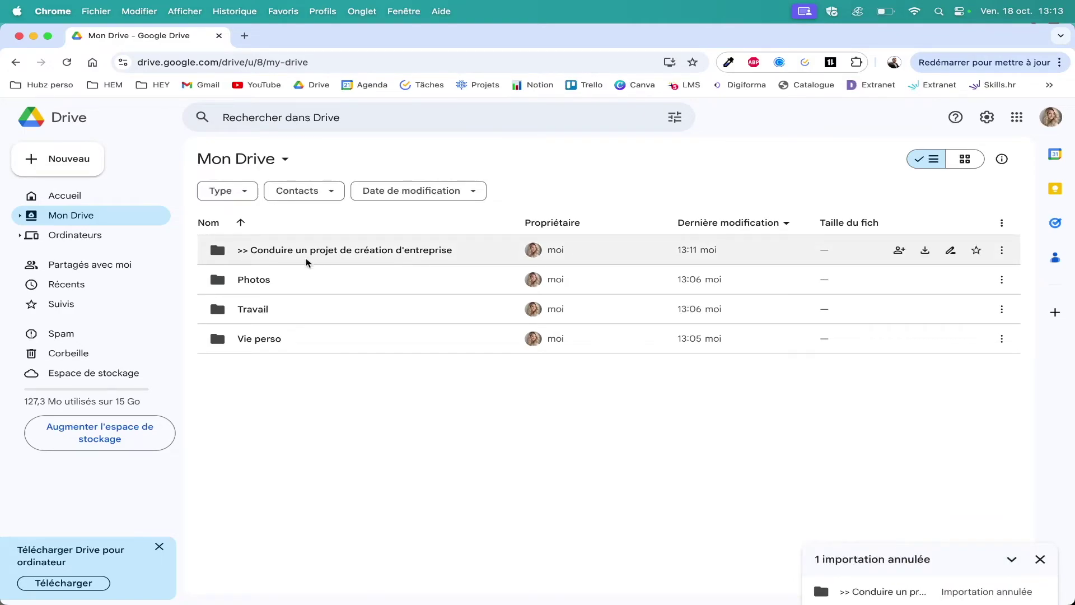
pyautogui.click(340, 249)
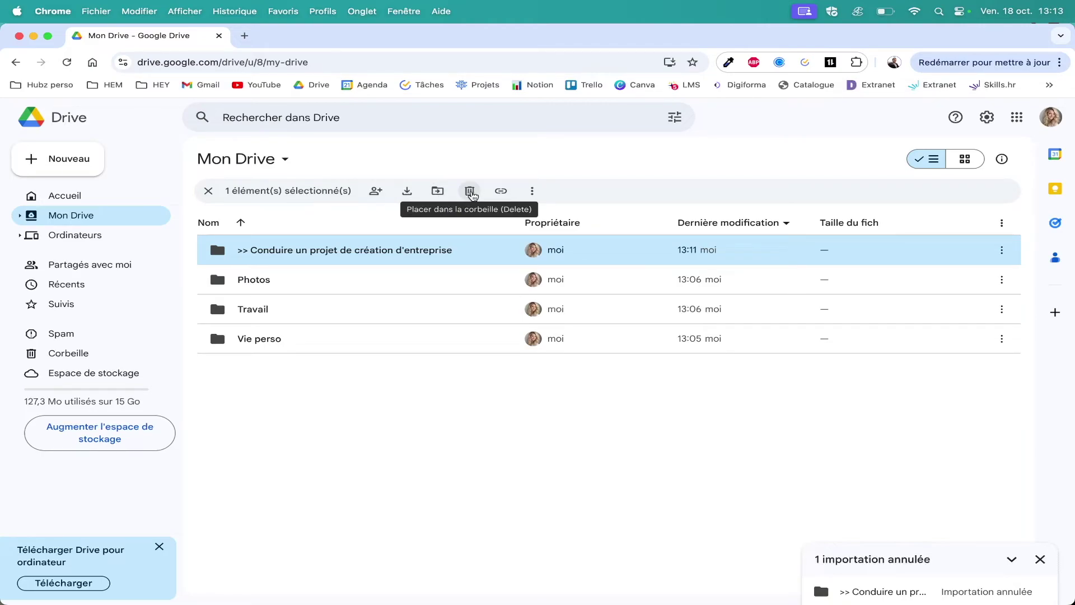
pyautogui.click(470, 192)
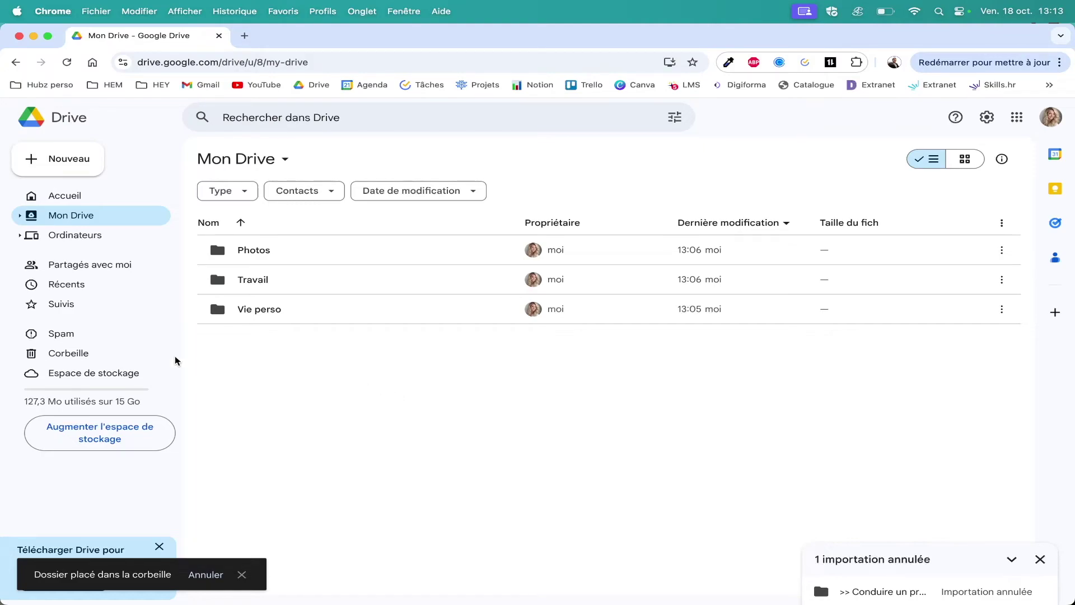
pyautogui.click(78, 354)
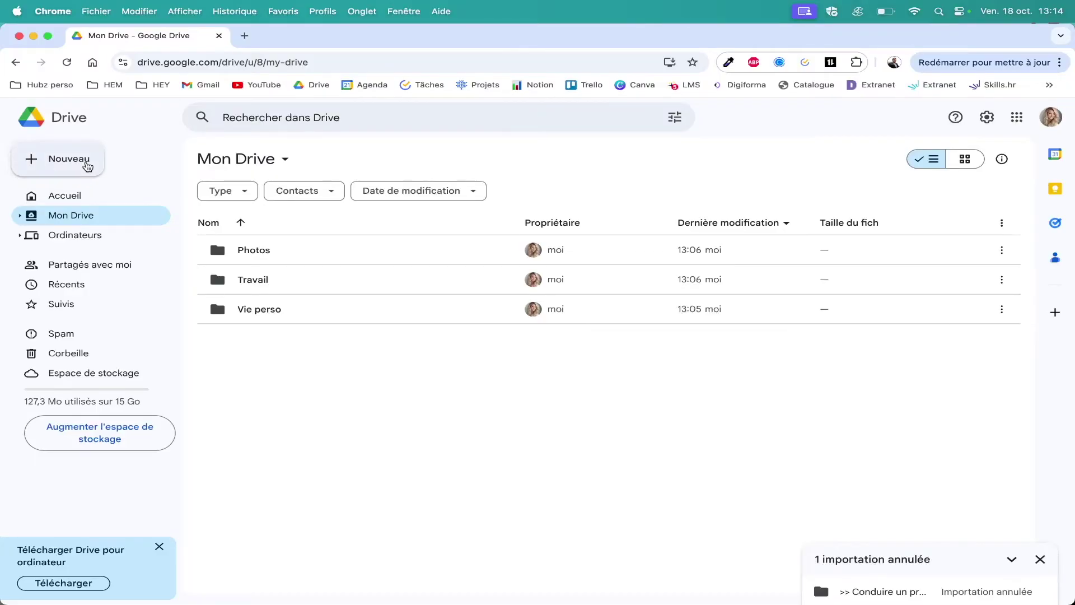
pyautogui.click(88, 164)
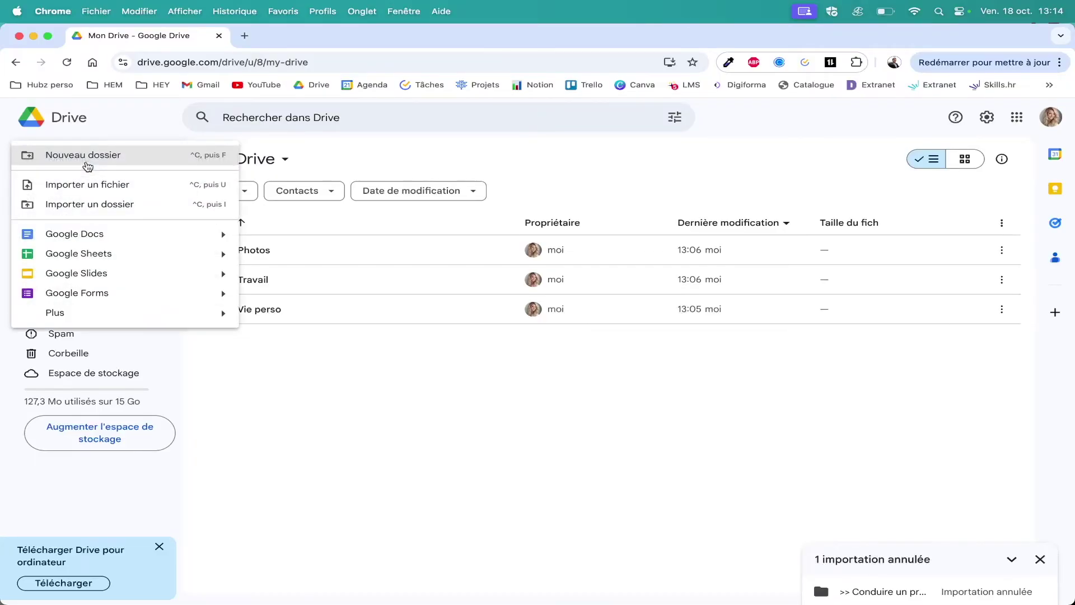
# Create a new Google Docs document with the text 'Test Google Drive' and close it.
pyautogui.click(119, 237)
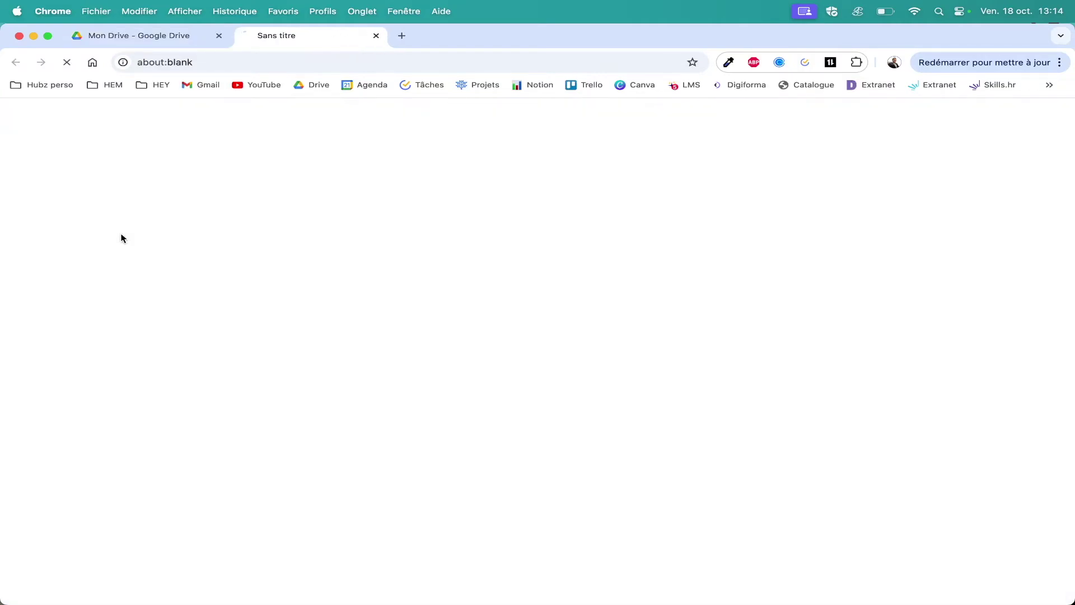
pyautogui.click(378, 477)
pyautogui.write('Tes')
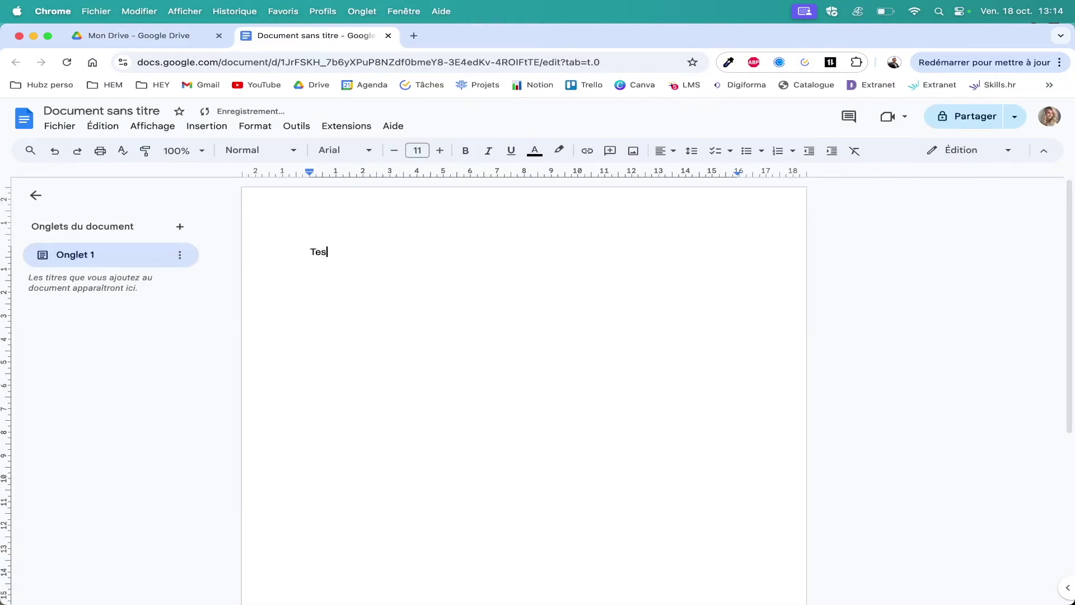
pyautogui.write('t Google Drive')
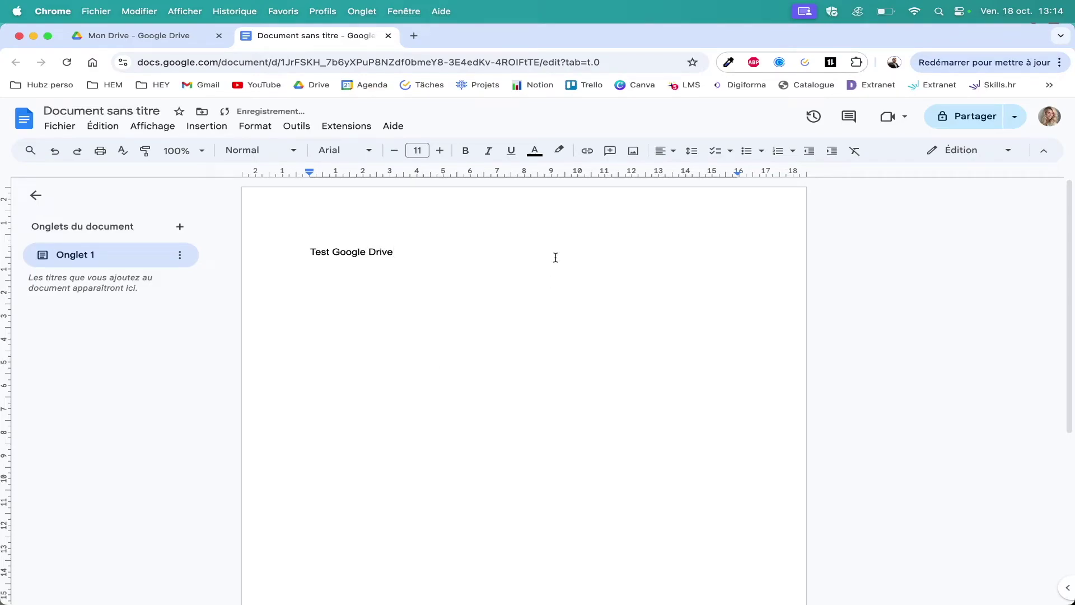
pyautogui.click(388, 36)
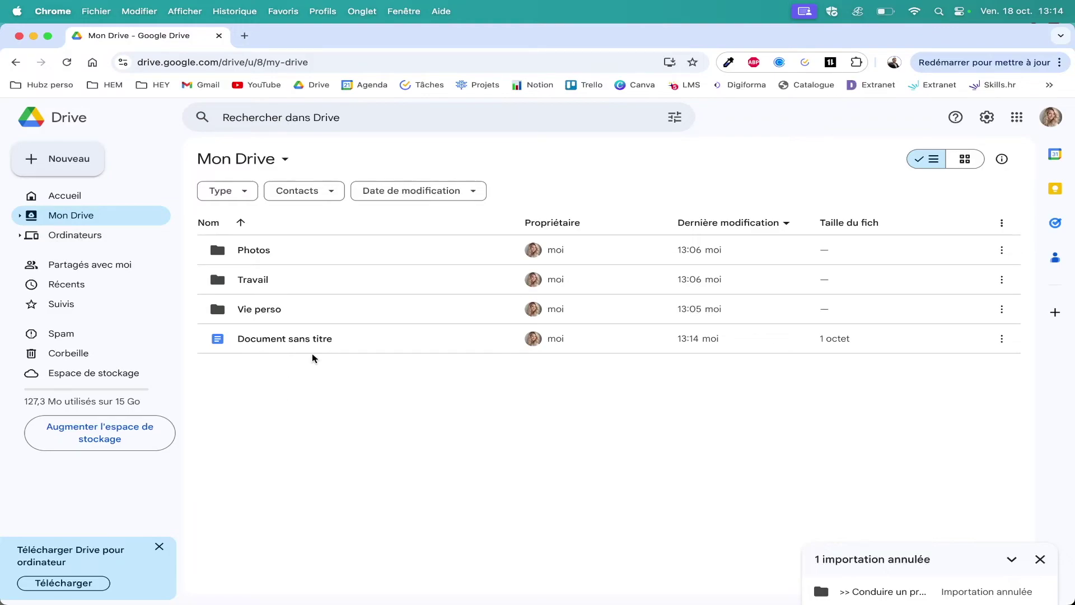
# Reopen Document sans titre, accept the suggested title 'Test Google Drive', and close it.
pyautogui.doubleClick(282, 339)
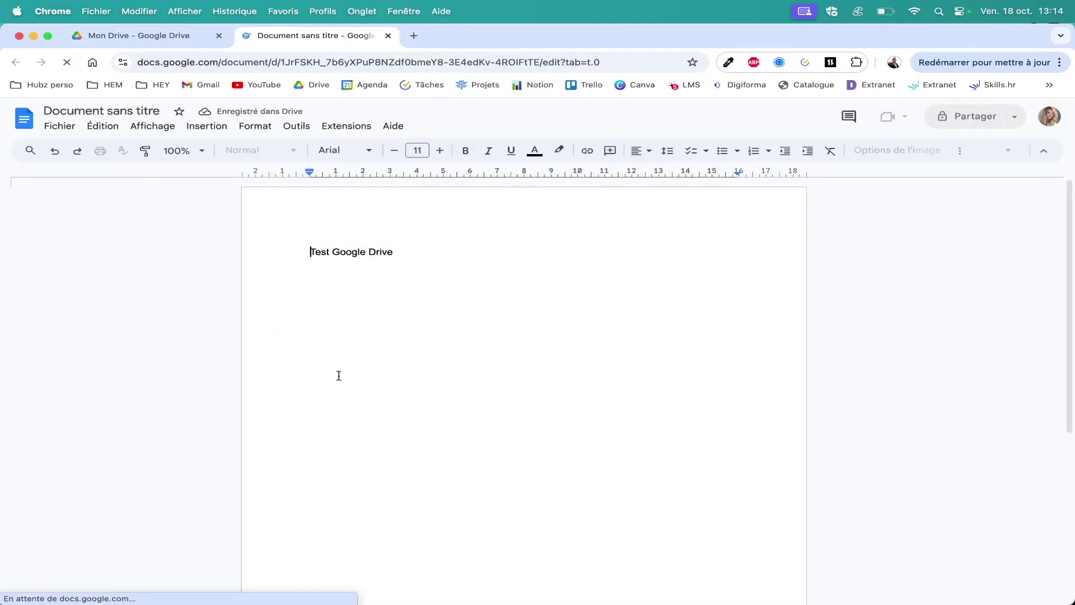
pyautogui.click(92, 111)
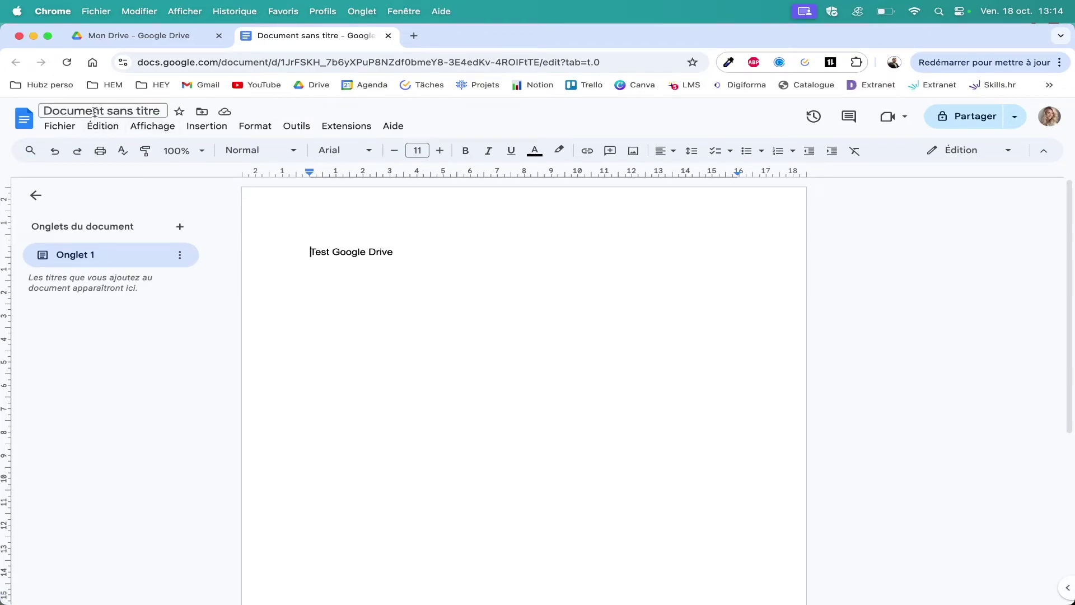
pyautogui.click(339, 334)
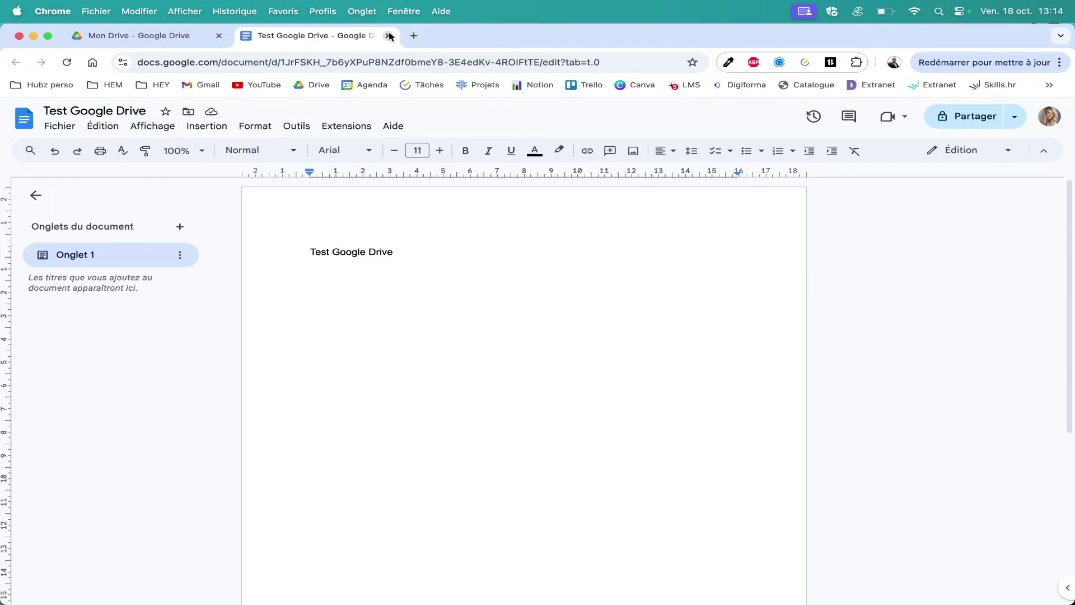
pyautogui.click(388, 35)
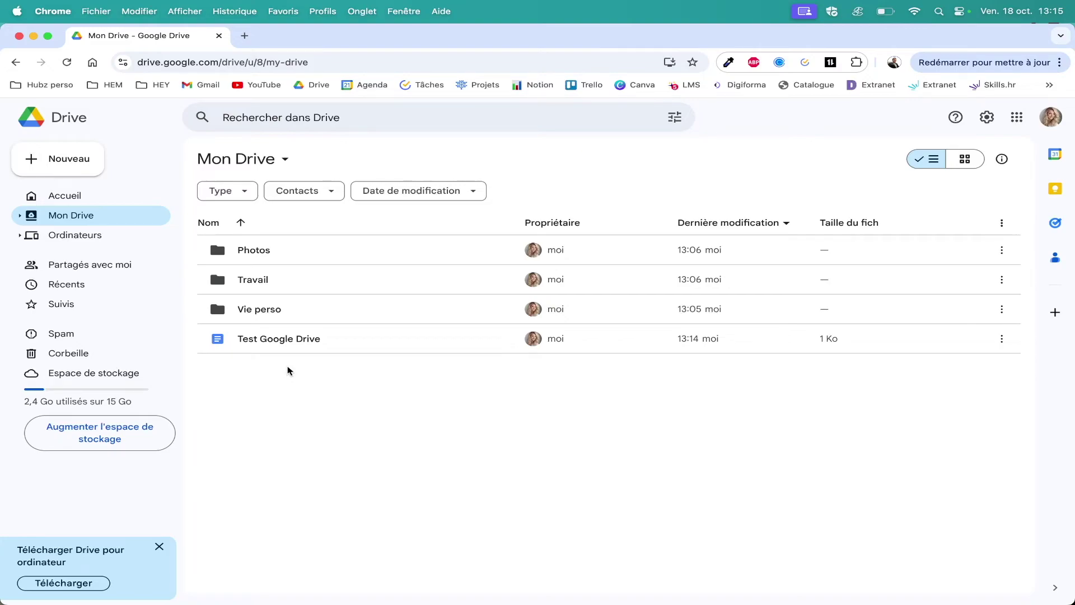
# Trash the Test Google Drive document and view storage usage (2,4 Go of 15 Go).
pyautogui.click(308, 345)
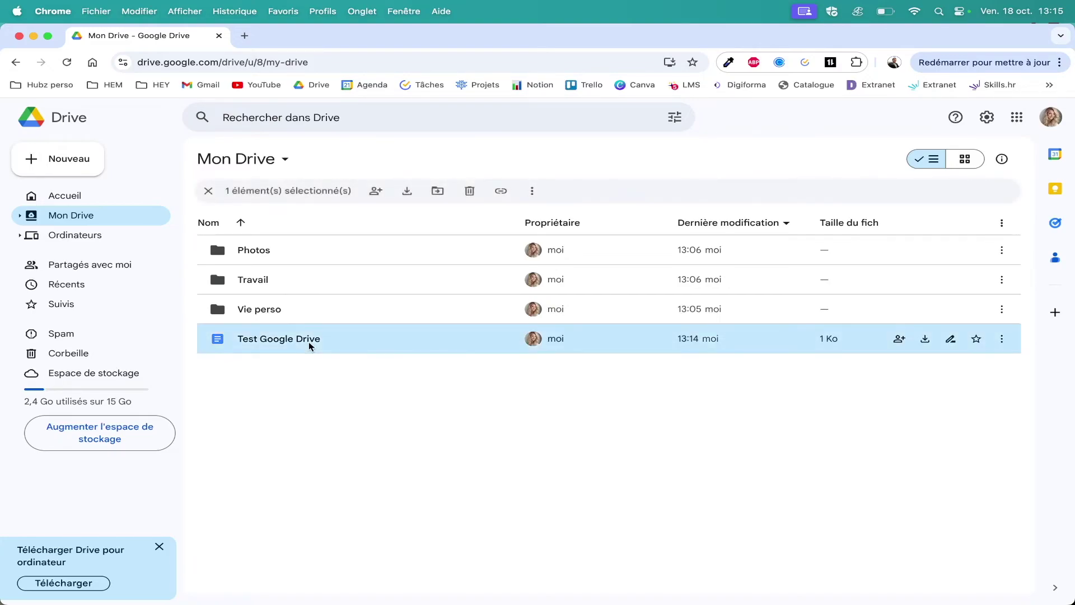
pyautogui.click(470, 191)
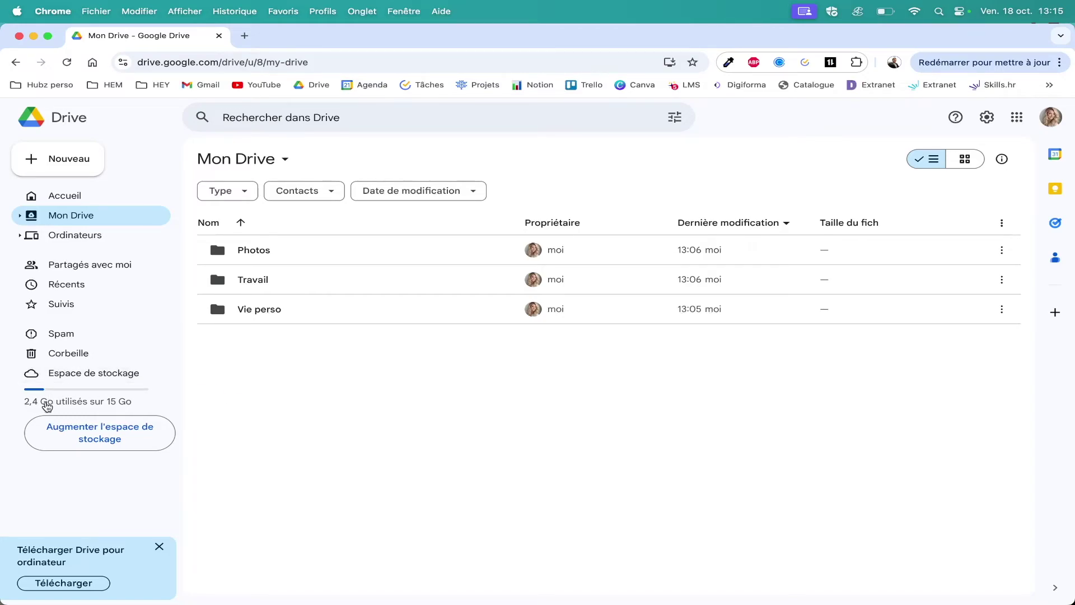
pyautogui.click(77, 374)
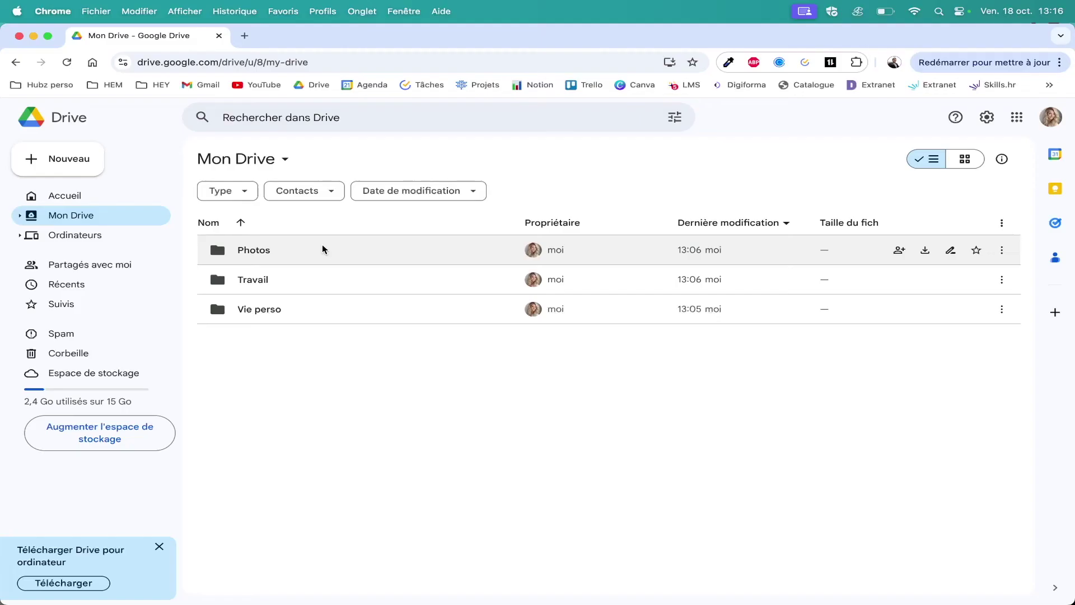
# Use Organiser > Couleur du dossier to make Photos orange, Travail blue and Vie perso green.
pyautogui.rightClick(323, 248)
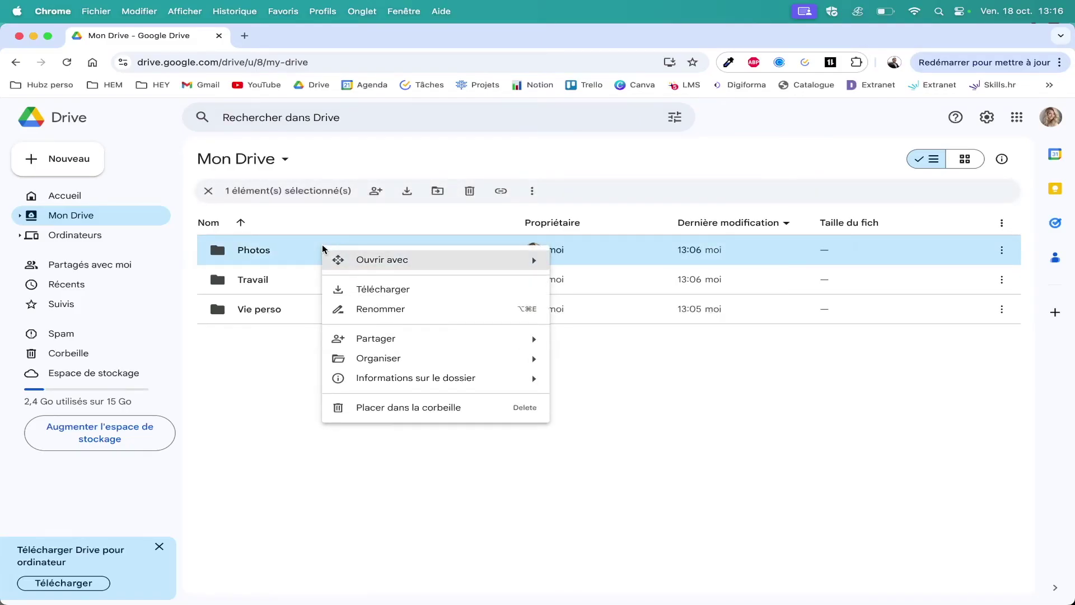
pyautogui.moveTo(364, 358)
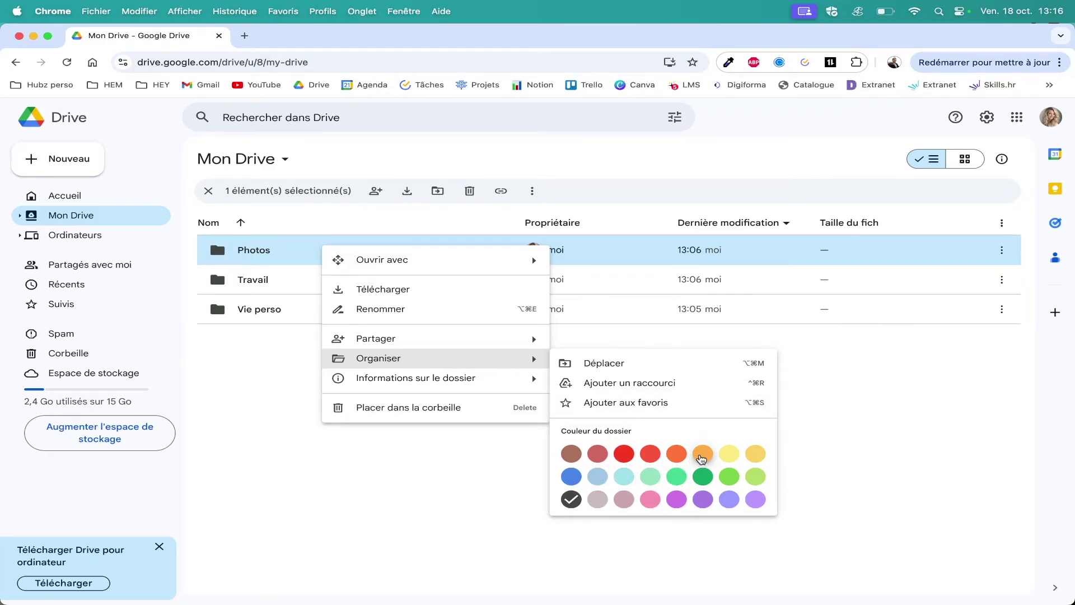
pyautogui.click(701, 453)
pyautogui.click(247, 417)
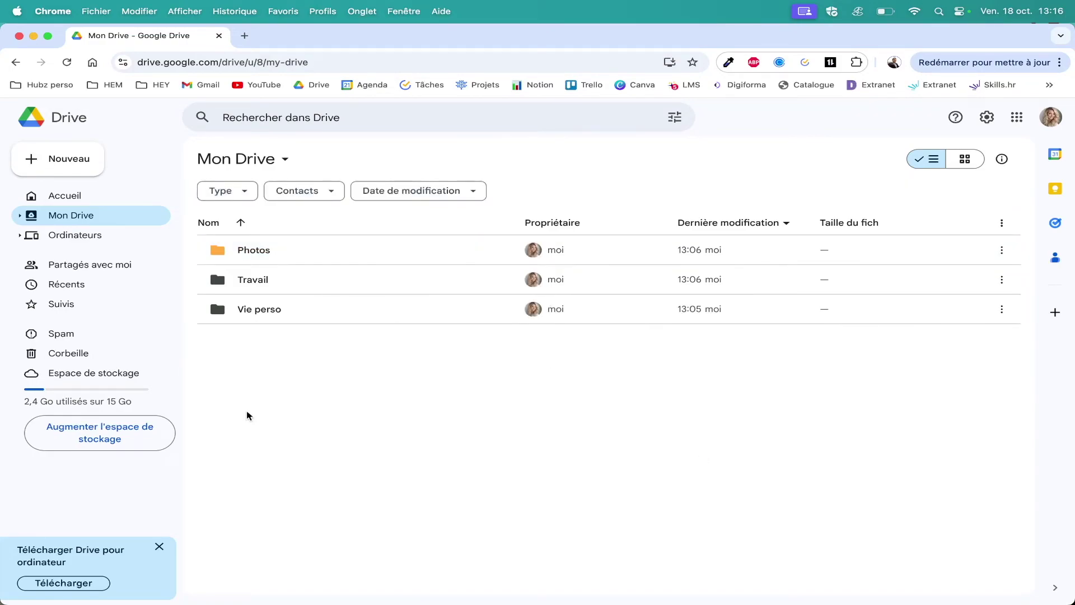
pyautogui.rightClick(247, 283)
pyautogui.moveTo(367, 398)
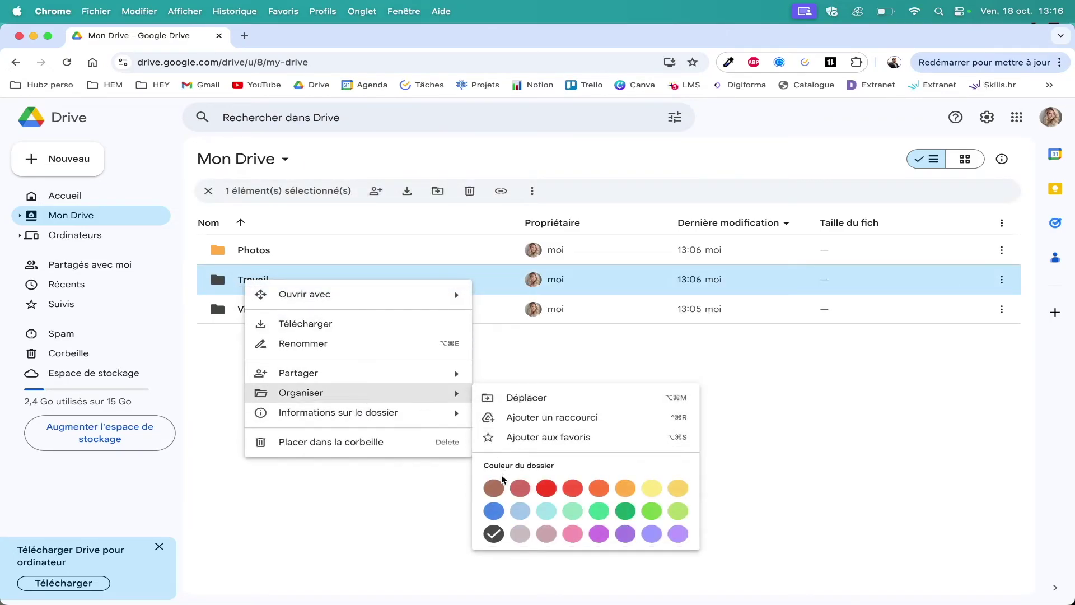
pyautogui.click(493, 511)
pyautogui.click(497, 519)
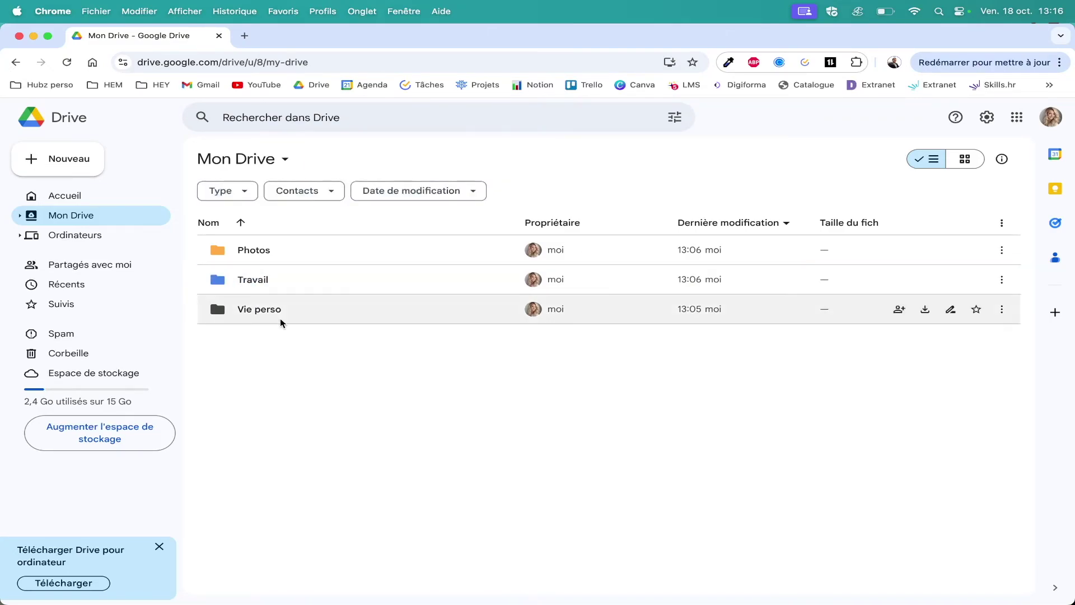
pyautogui.rightClick(250, 308)
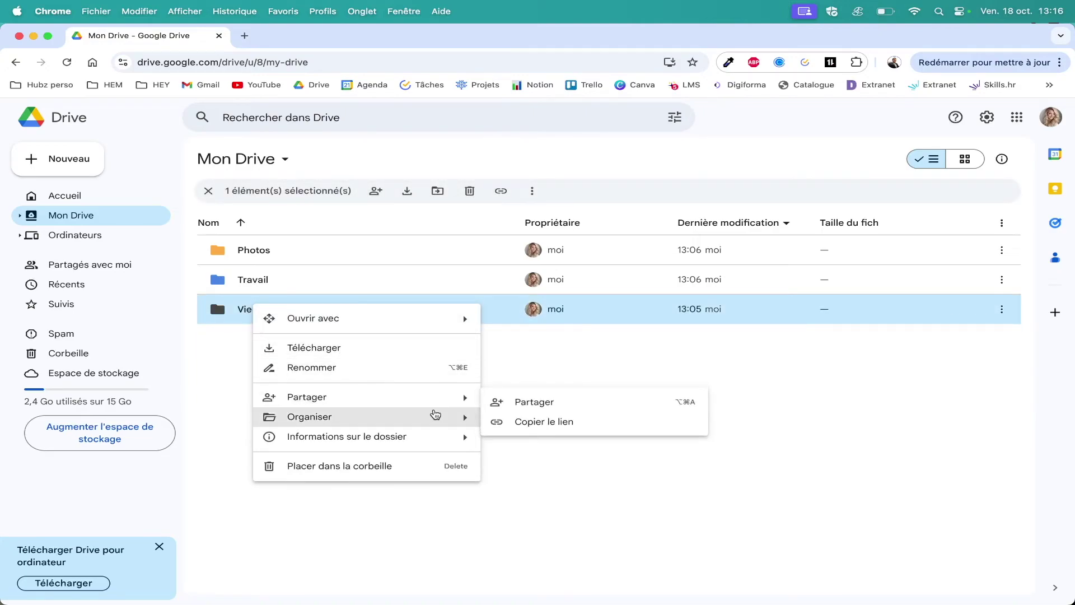
pyautogui.moveTo(436, 415)
pyautogui.click(610, 538)
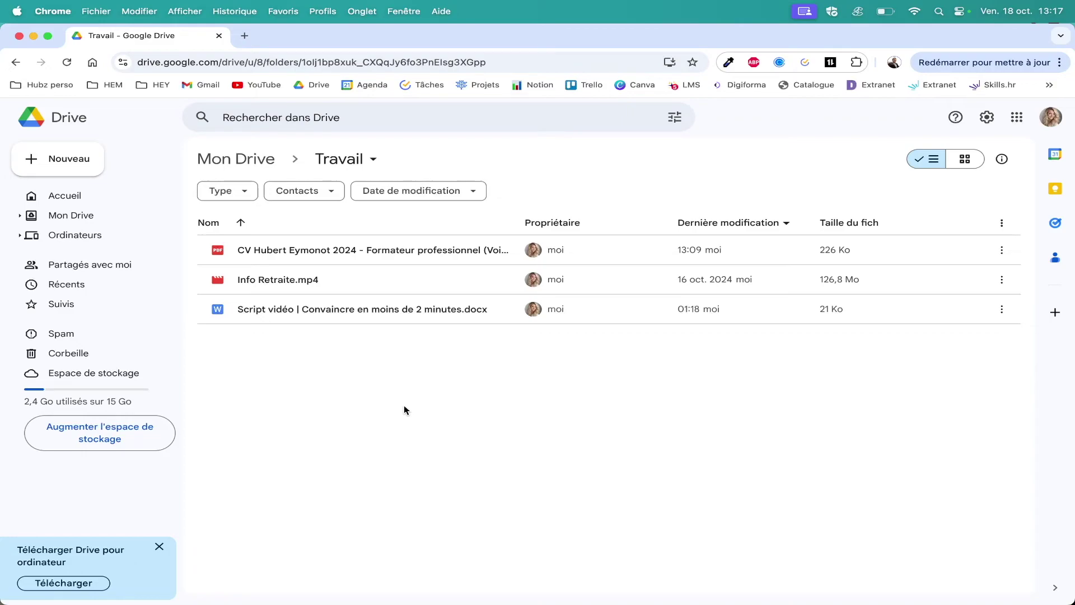
# Download the CV PDF from the Travail folder.
pyautogui.rightClick(393, 251)
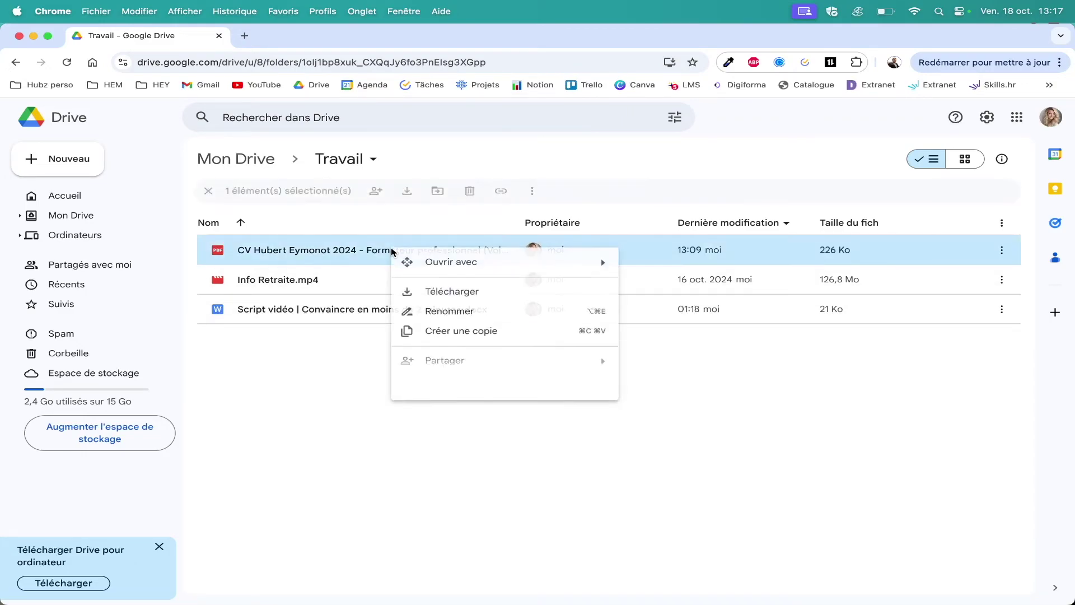
pyautogui.click(442, 291)
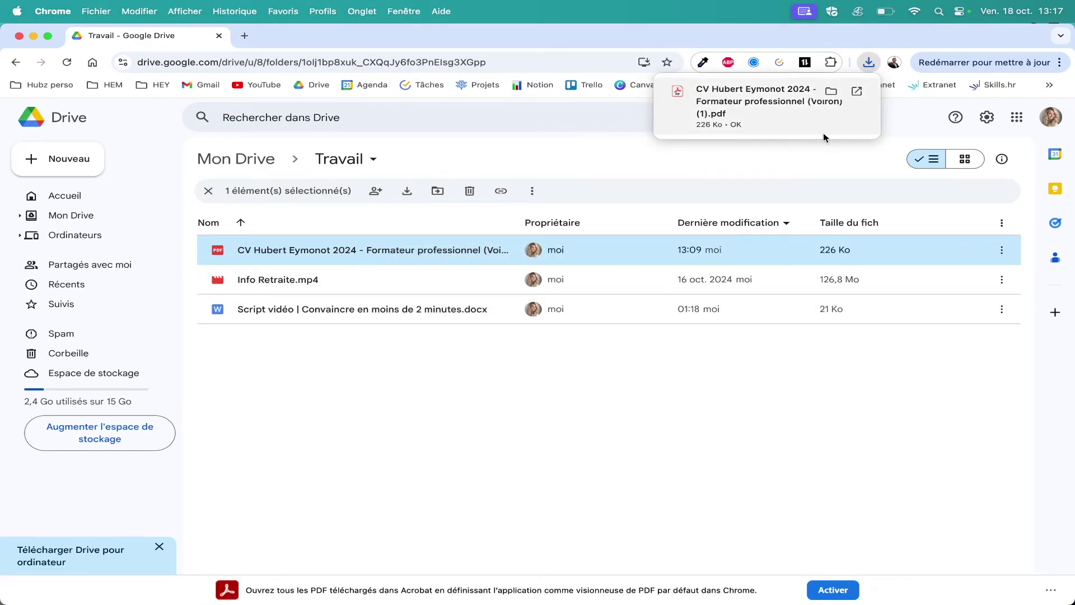
pyautogui.click(677, 497)
# Select the CV PDF and the Script vidéo document and download both together.
pyautogui.moveTo(392, 463); pyautogui.dragTo(423, 367)
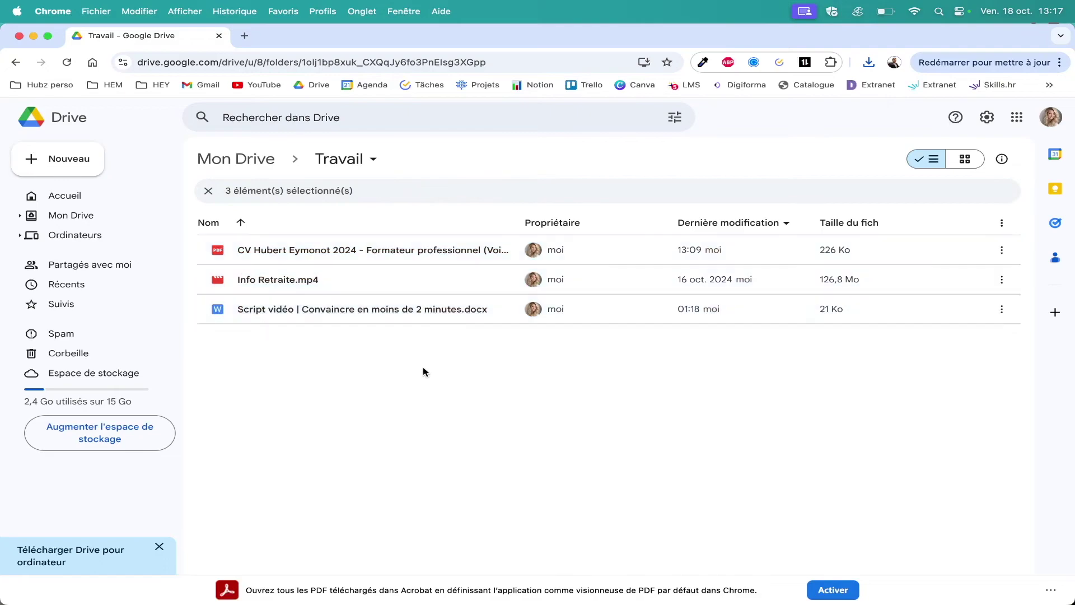
pyautogui.press('super+a')
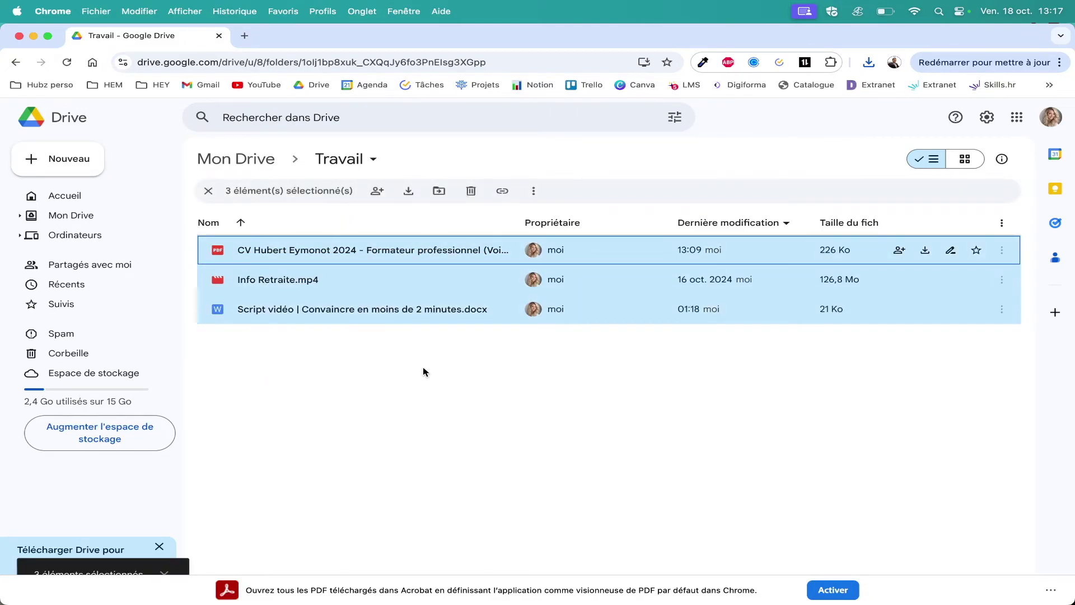
pyautogui.click(424, 370)
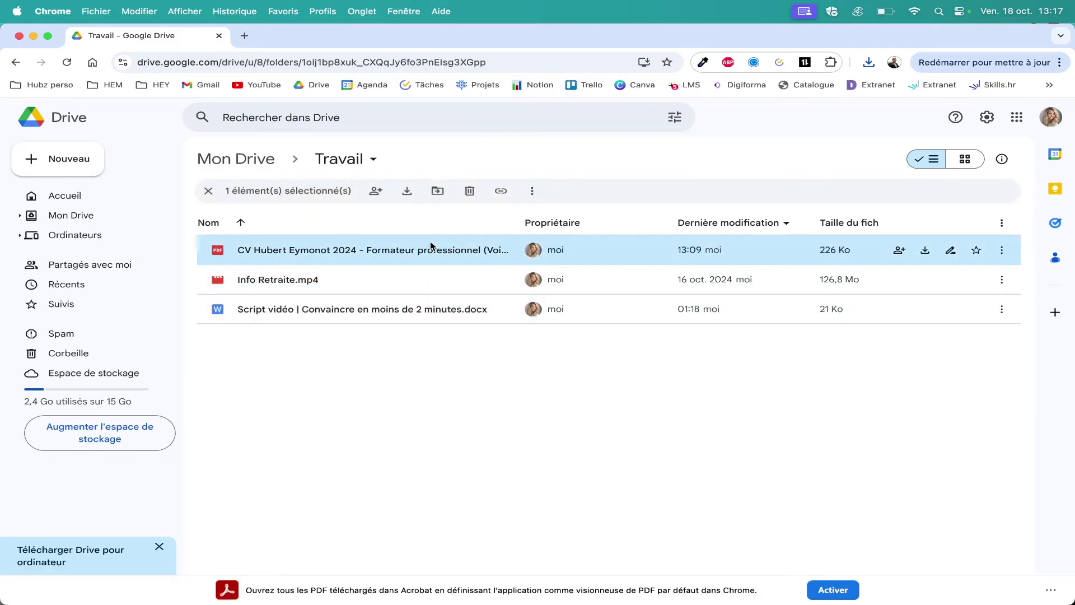
pyautogui.keyDown('super'); pyautogui.click(362, 312); pyautogui.keyUp('super')
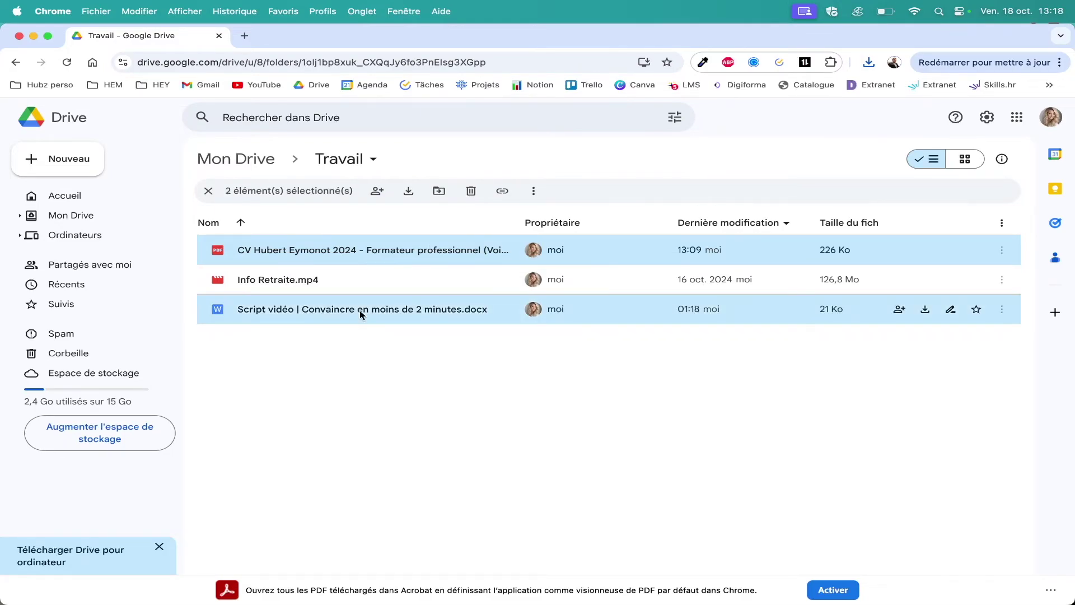
pyautogui.click(409, 193)
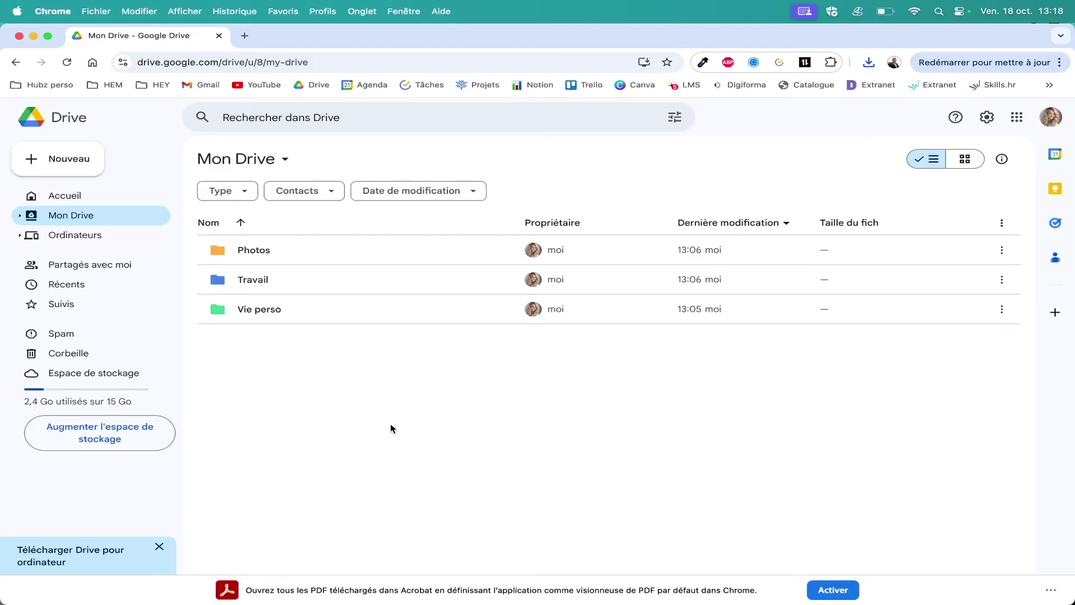
# Open Travail and add the contact's e-mail as a recipient for sharing the CV PDF.
pyautogui.doubleClick(250, 281)
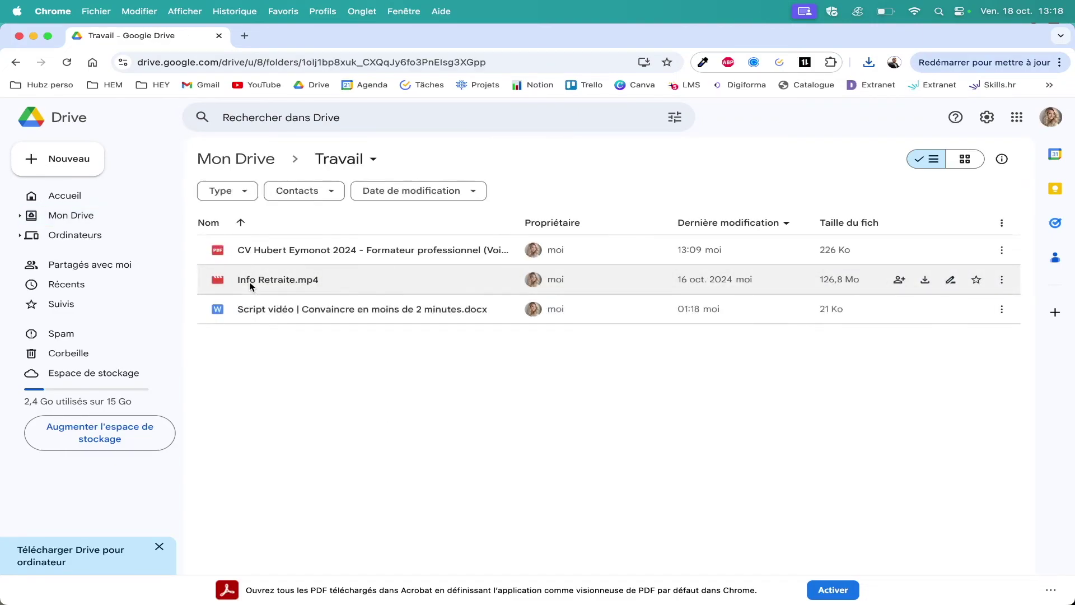
pyautogui.rightClick(349, 252)
pyautogui.moveTo(448, 362)
pyautogui.click(620, 366)
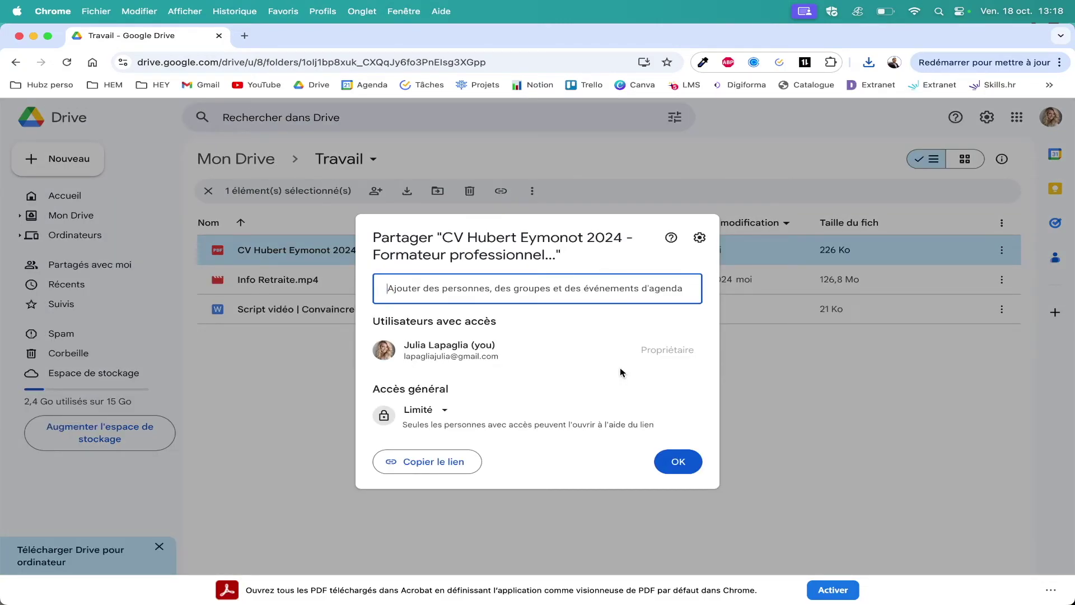
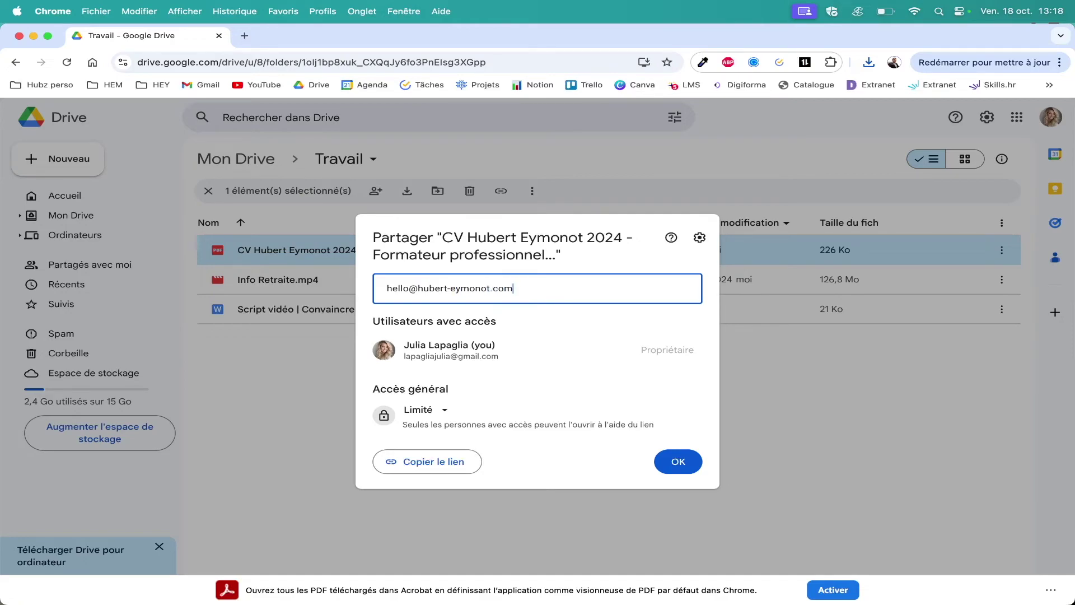
pyautogui.click(491, 314)
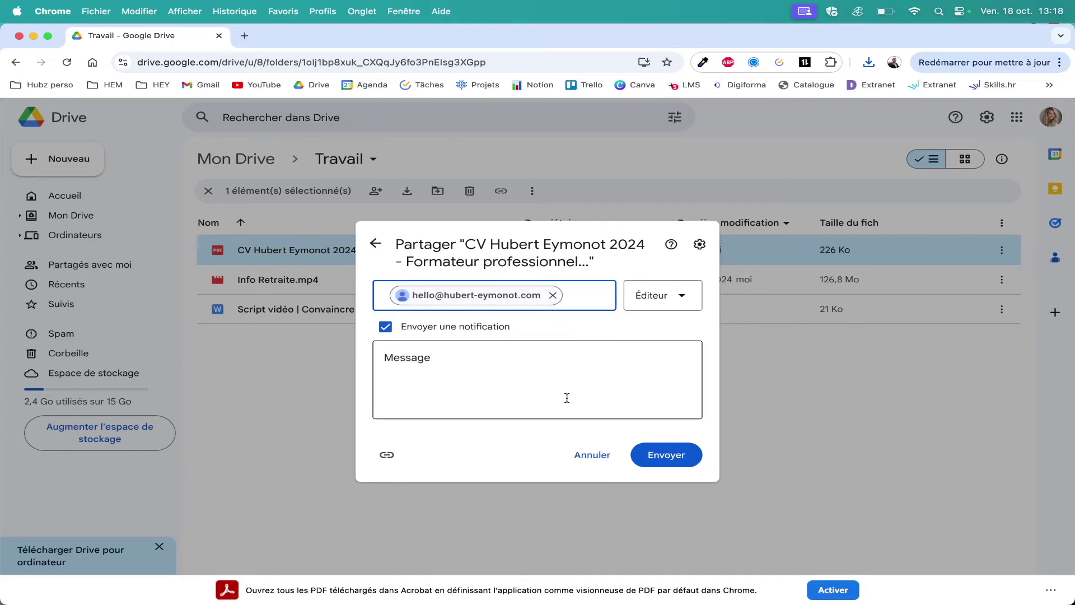
# Write 'Salut, Voici mon CV comme convenu, merci pour le partage' and send with Éditeur access.
pyautogui.click(400, 356)
pyautogui.write('Salut,')
pyautogui.press('Return')
pyautogui.press('Return')
pyautogui.write('Voici mo n CV comme convenu, merci pour le partage')
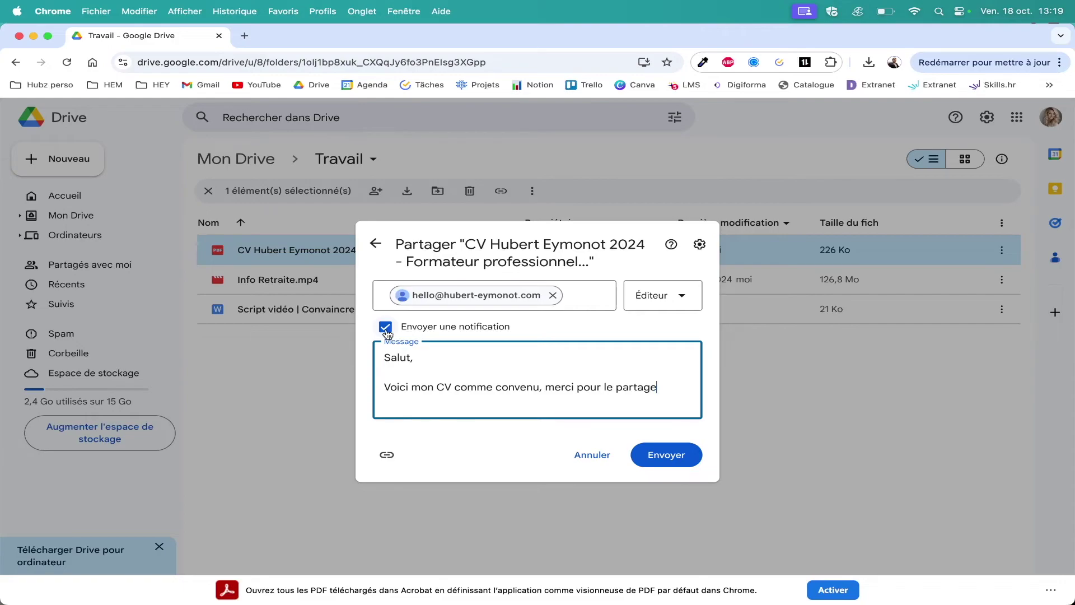
pyautogui.click(661, 301)
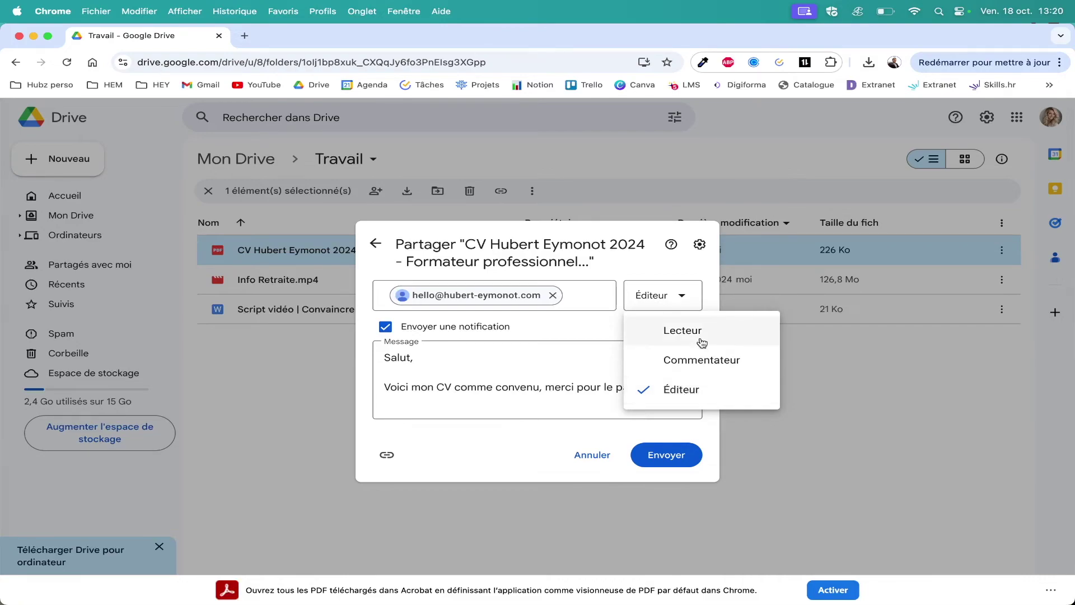
pyautogui.click(705, 338)
pyautogui.click(694, 457)
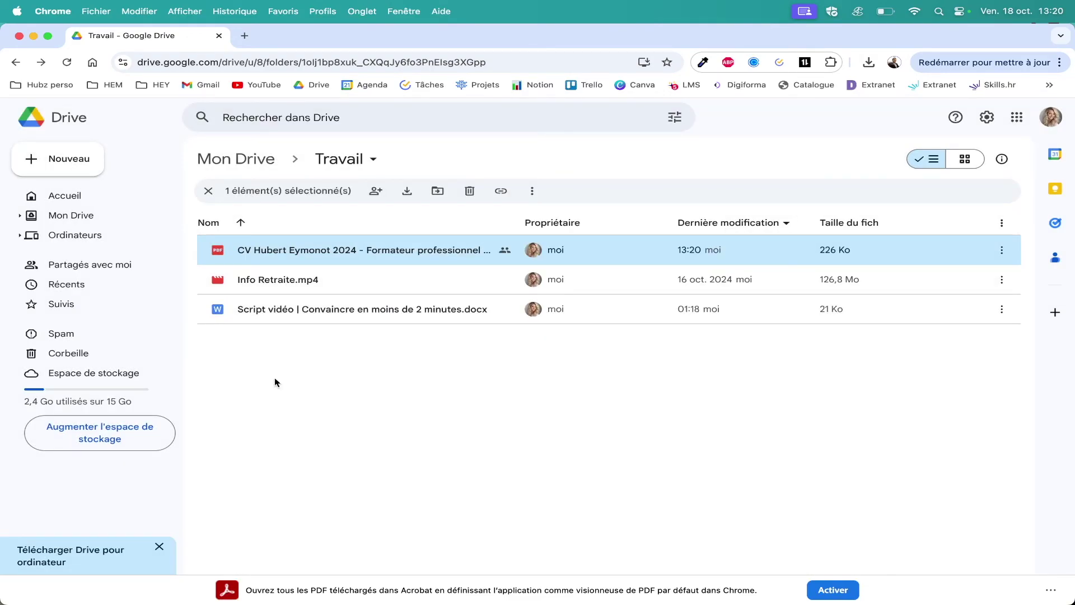
# Look at Partagés avec moi, then copy the CV PDF's sharing link.
pyautogui.click(99, 265)
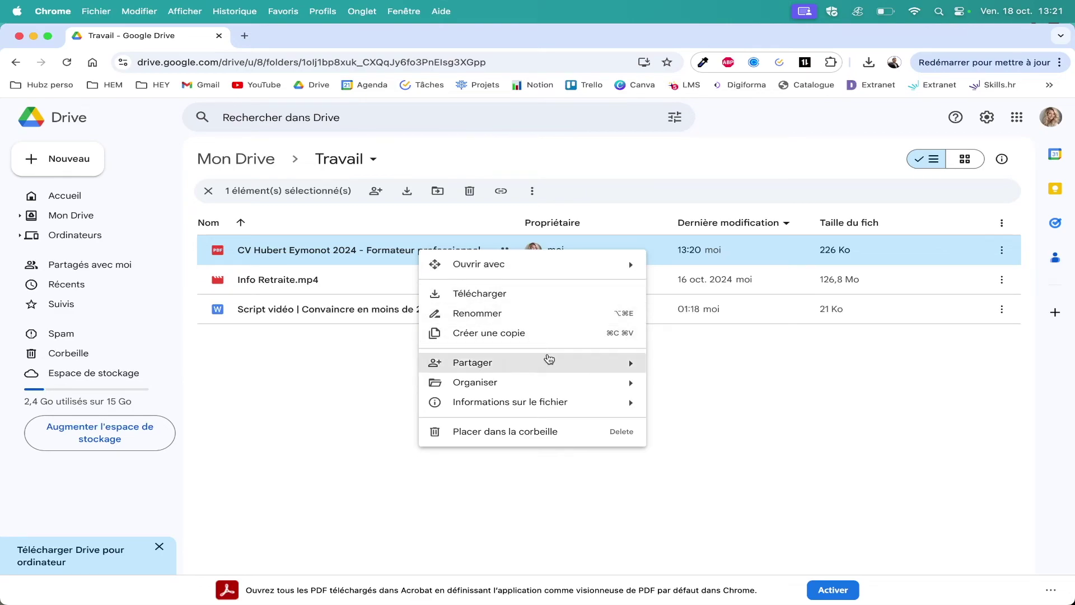
pyautogui.moveTo(560, 364)
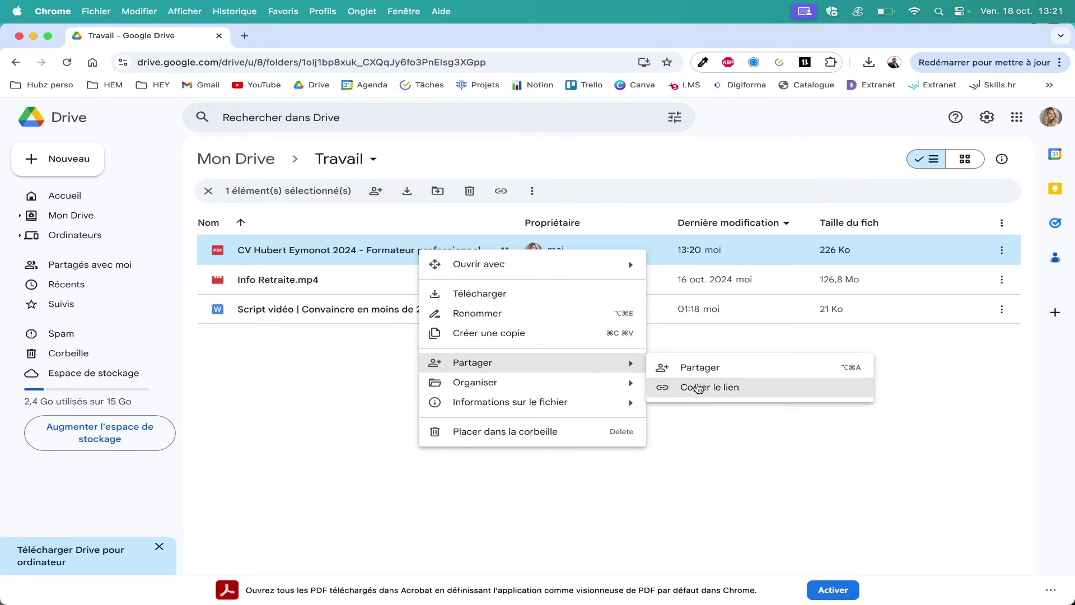
pyautogui.click(701, 365)
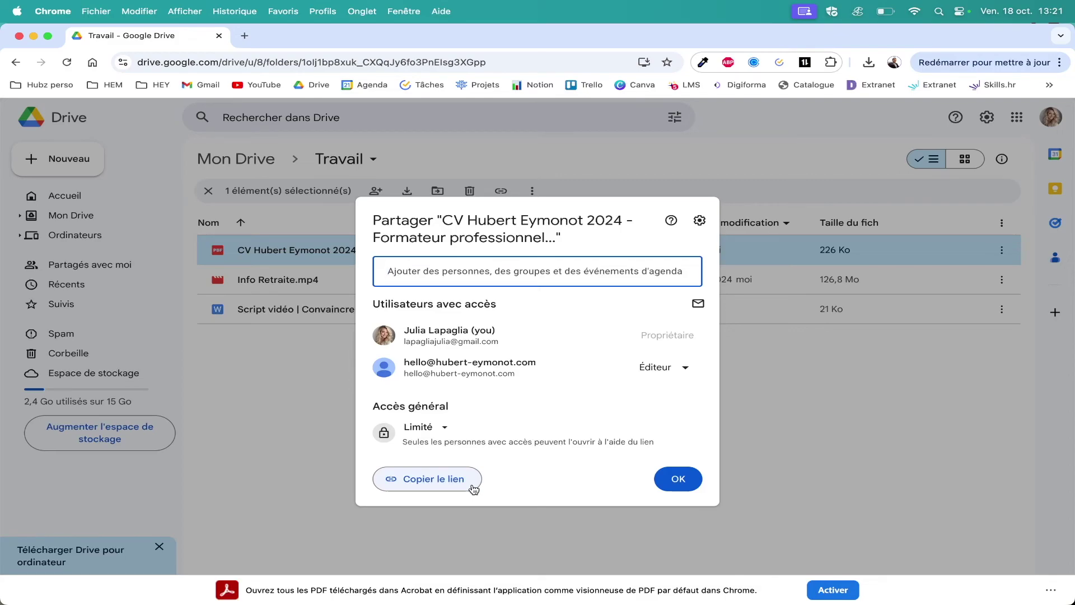
pyautogui.click(420, 481)
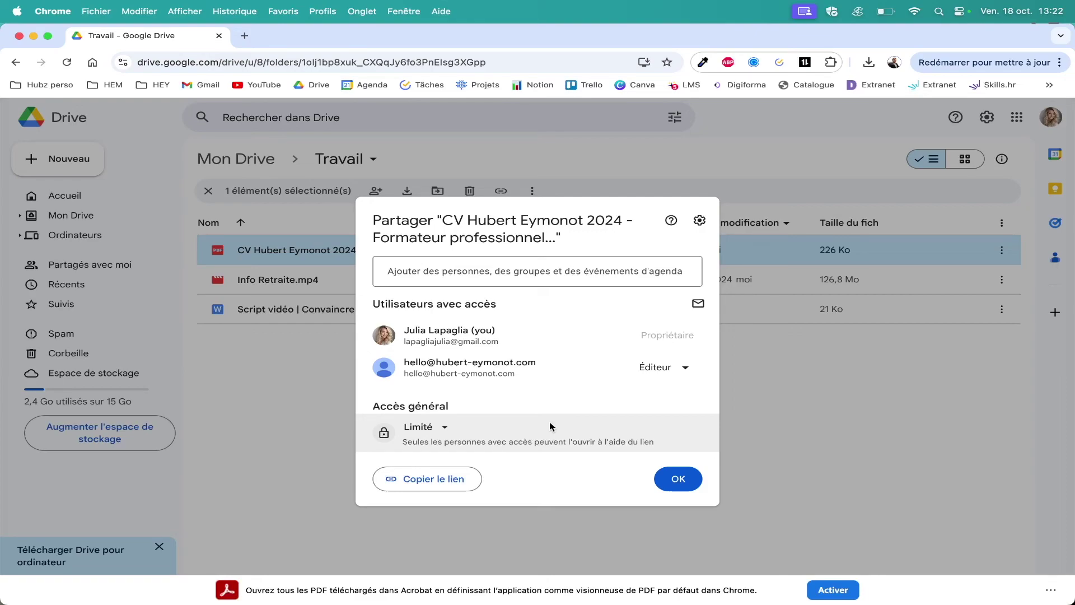
# Choose 'Tous les utilisateurs qui ont le lien' in the CV's general access dropdown.
pyautogui.click(439, 430)
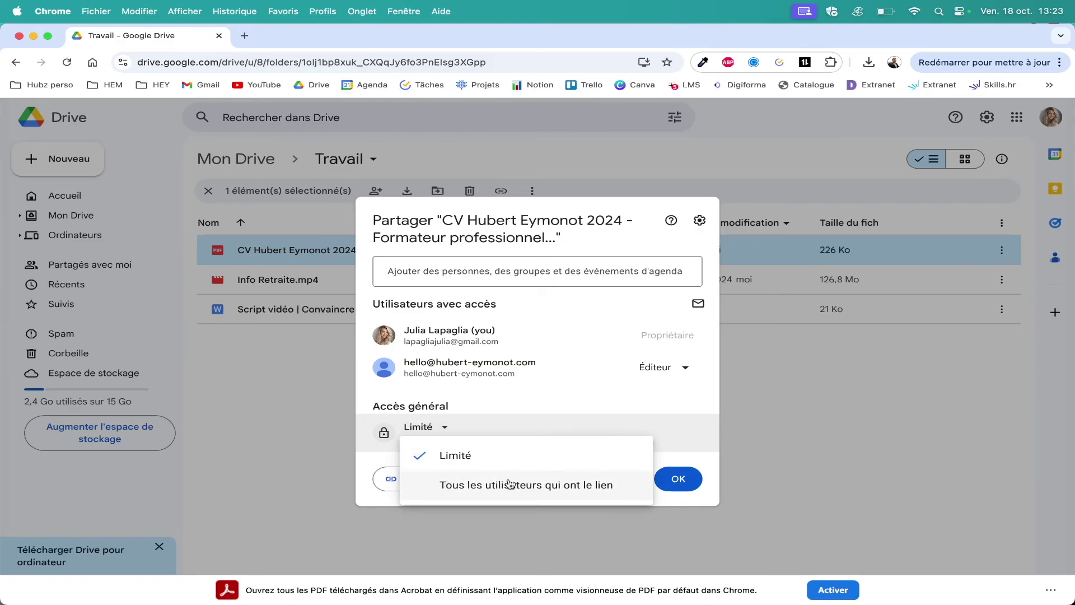
pyautogui.click(510, 484)
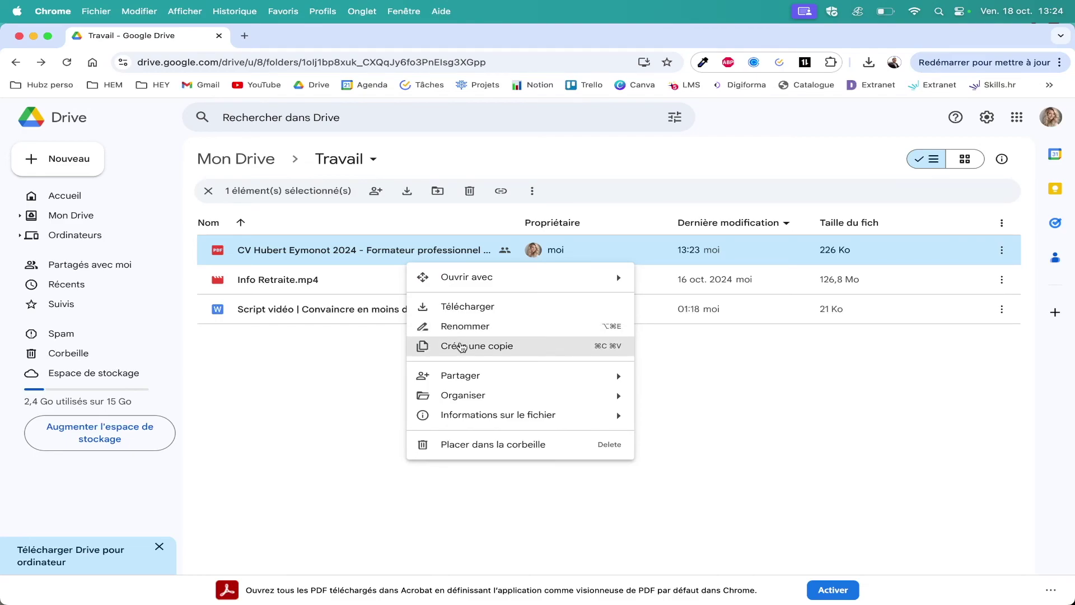
# Browse the CV's Partager, Organiser and Informations sur le fichier submenus, then dismiss the menu.
pyautogui.moveTo(488, 376)
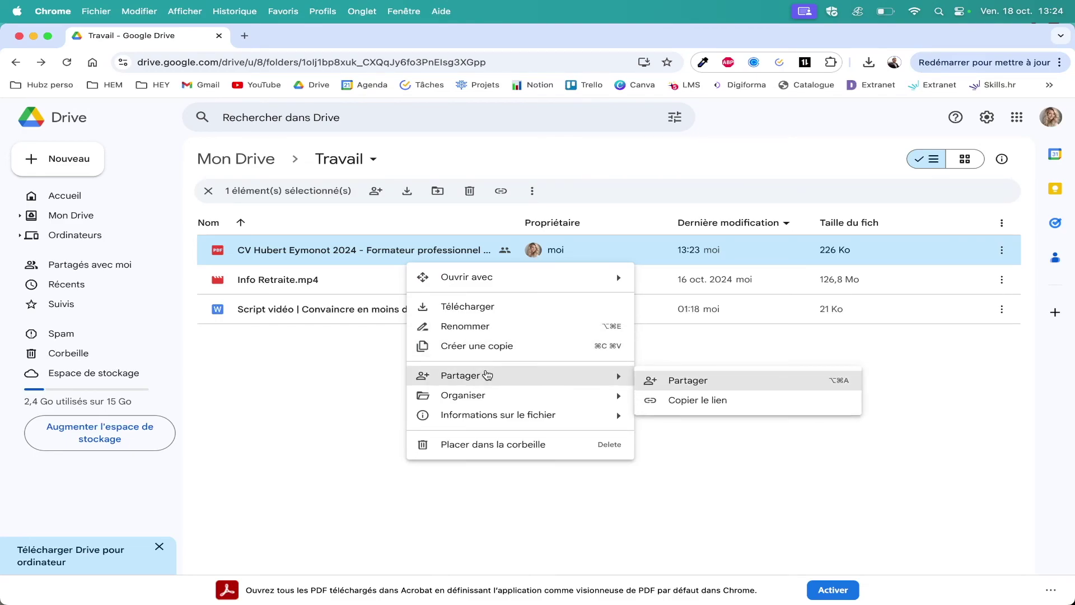
pyautogui.moveTo(494, 397)
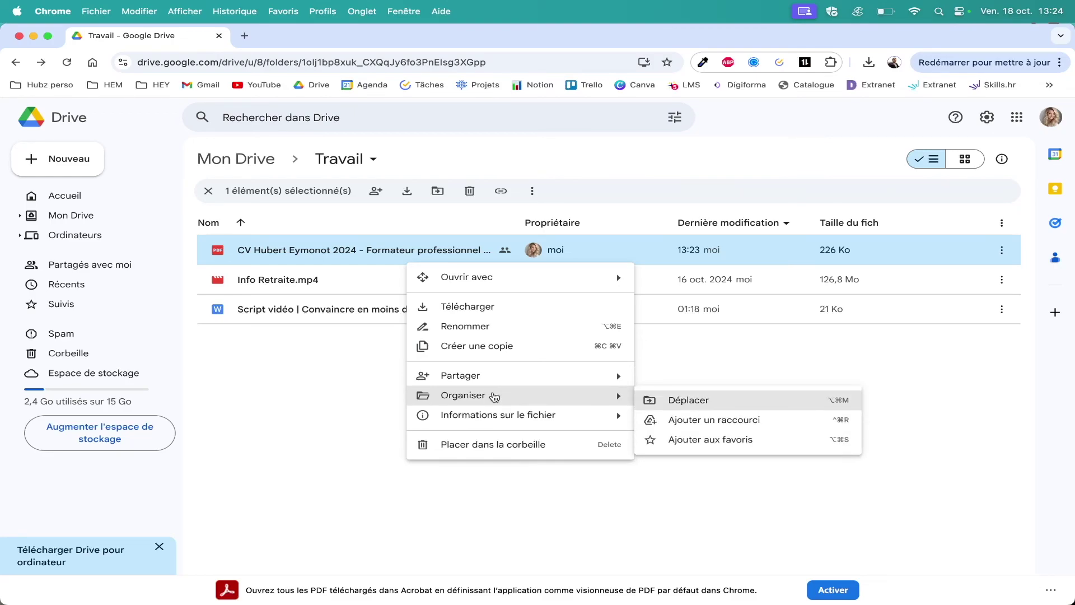
pyautogui.moveTo(507, 413)
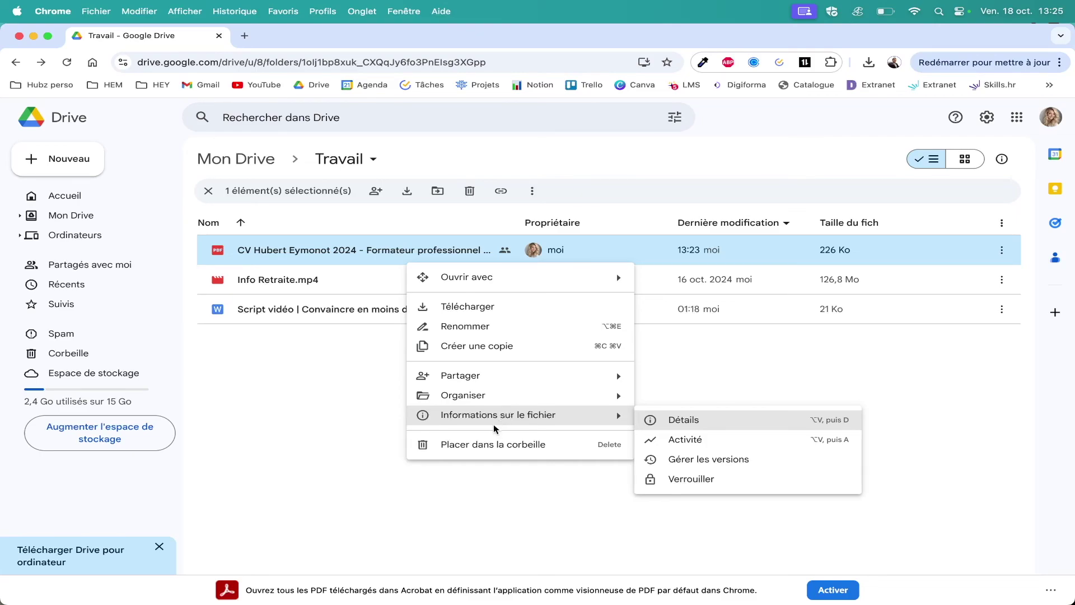
pyautogui.click(477, 443)
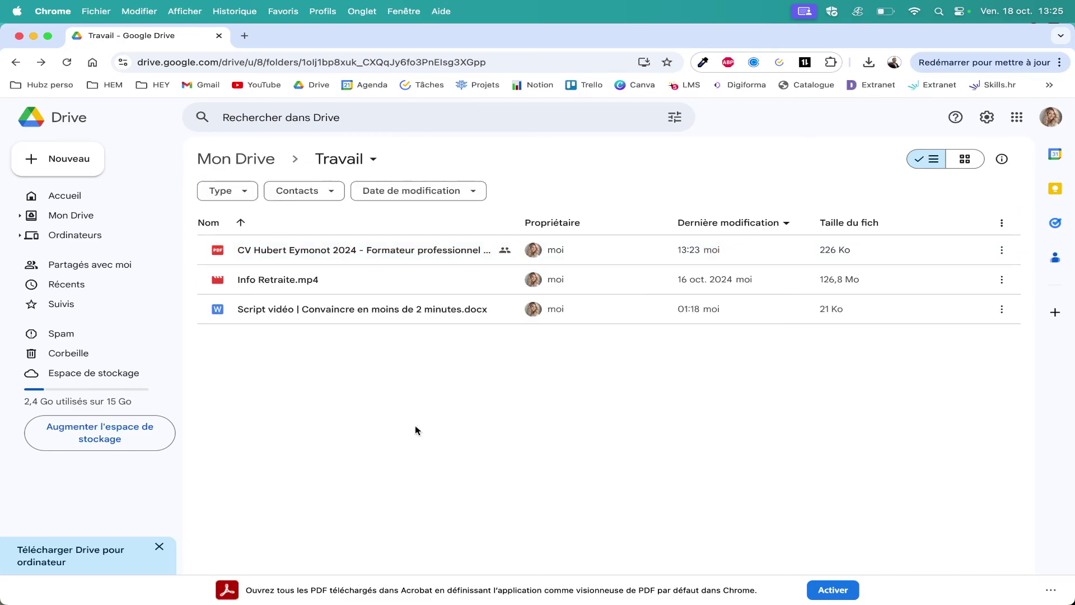
# Add a new folder named 'Recherche d'emploi' in Travail via Nouveau dossier.
pyautogui.rightClick(465, 377)
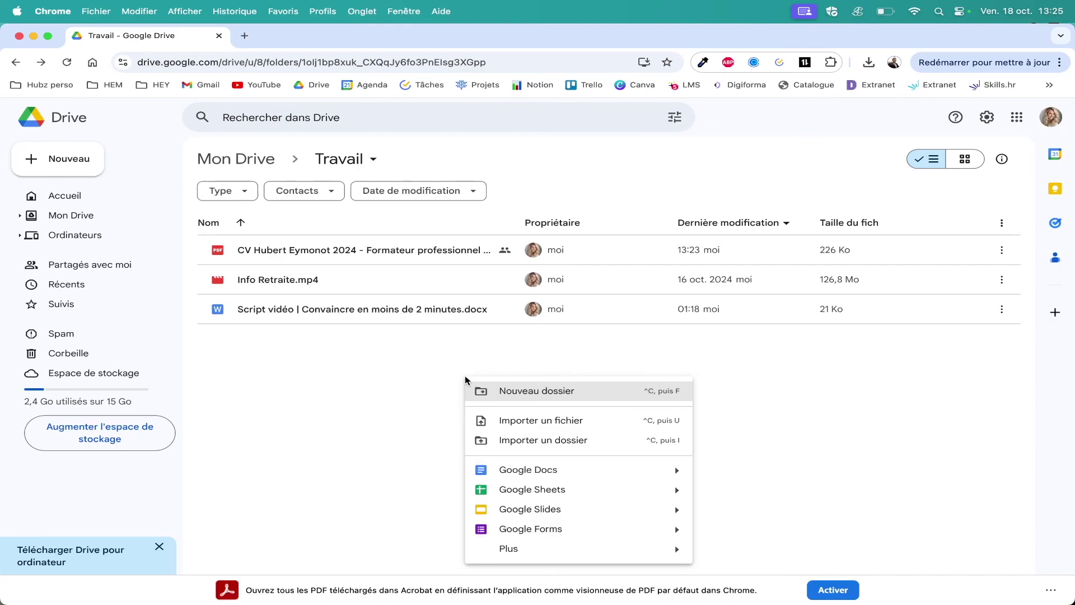
pyautogui.click(509, 392)
pyautogui.write('Rec')
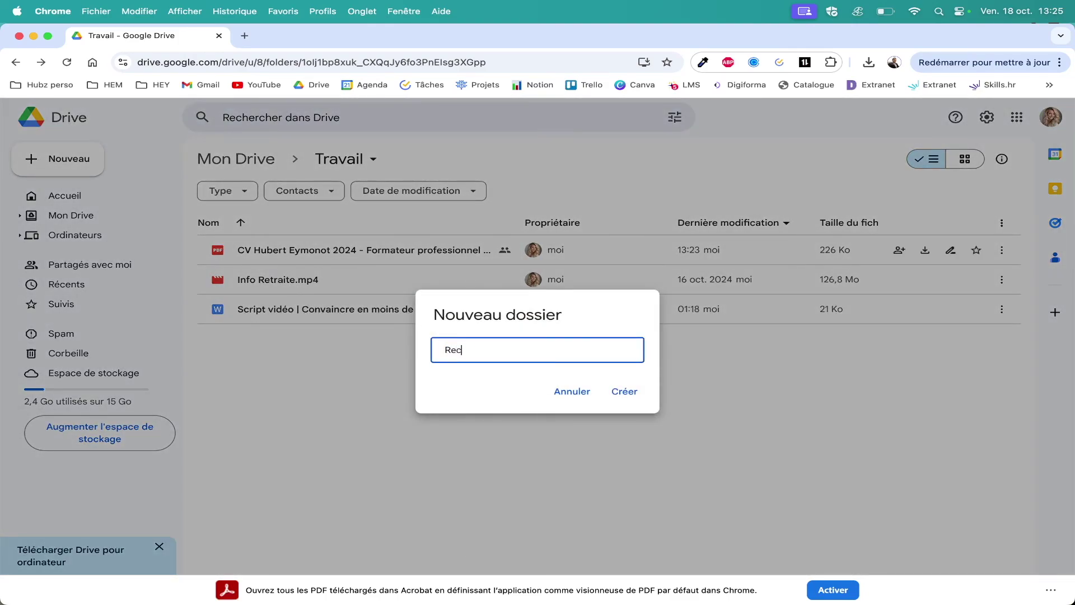
pyautogui.write("herche d'emploi")
pyautogui.click(637, 390)
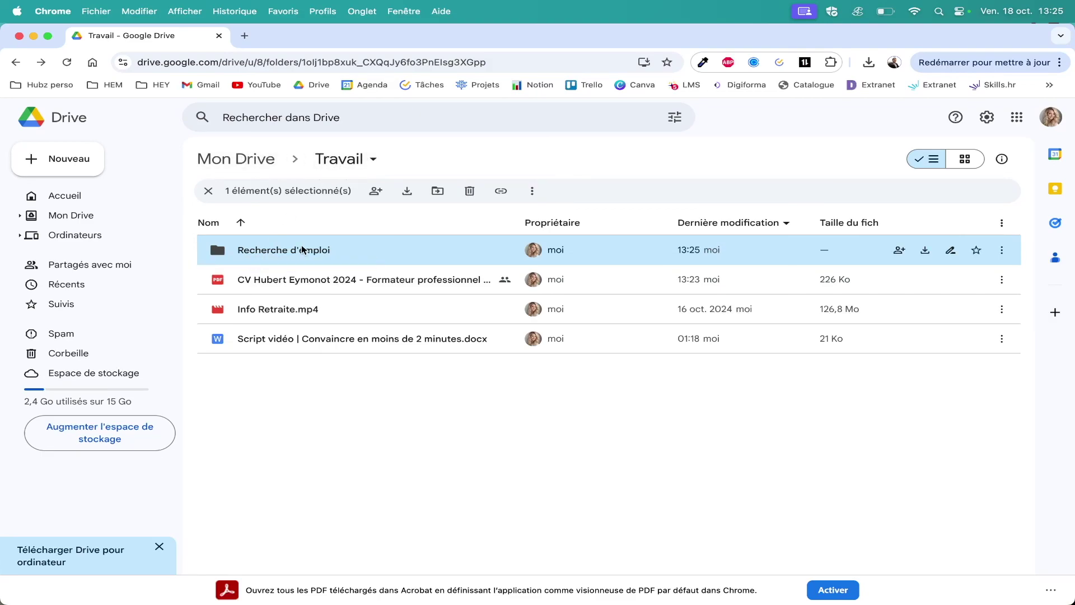
# Drag the CV PDF onto Recherche d'emploi, then undo that move.
pyautogui.click(399, 406)
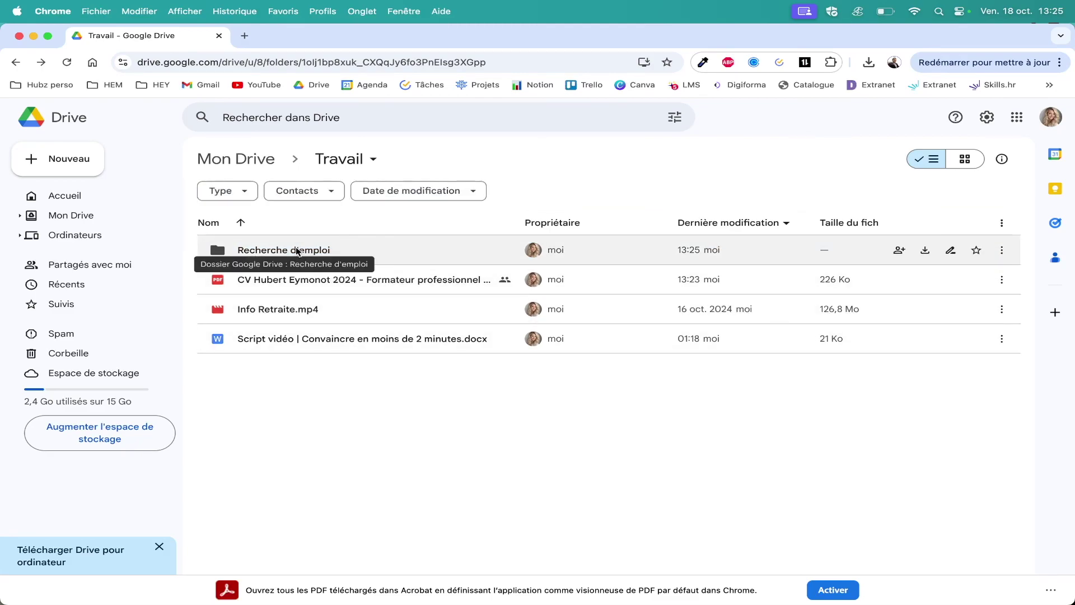
pyautogui.click(364, 280)
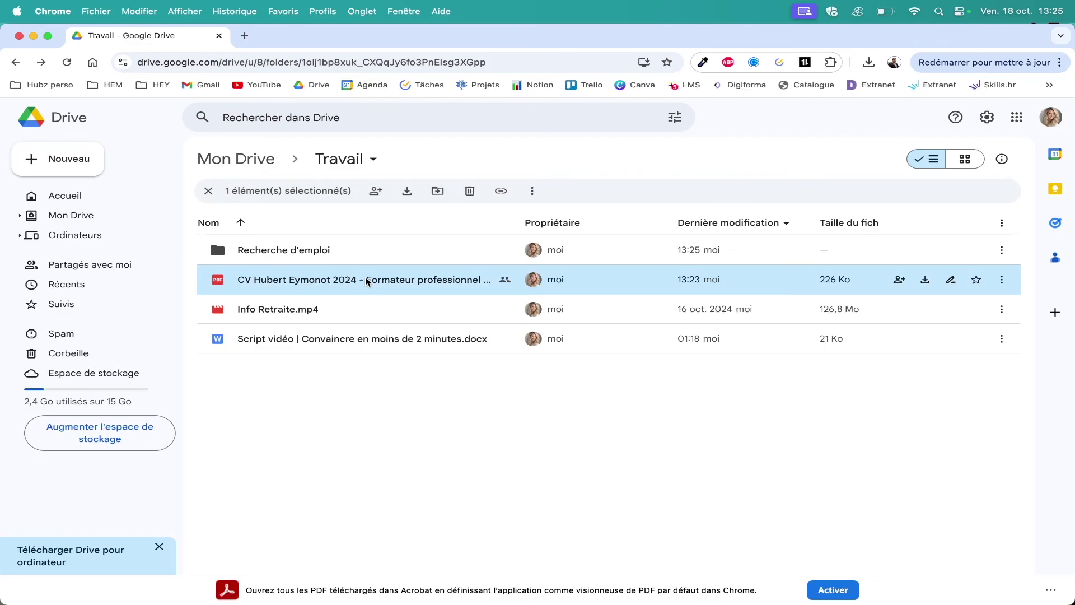
pyautogui.moveTo(367, 280); pyautogui.dragTo(268, 247)
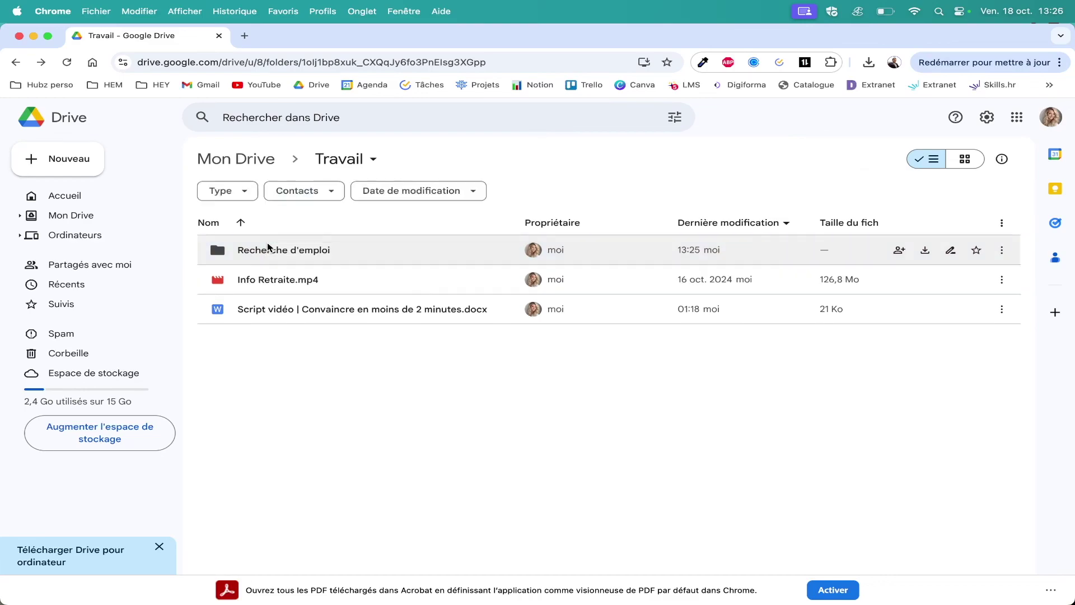
pyautogui.press('super+z')
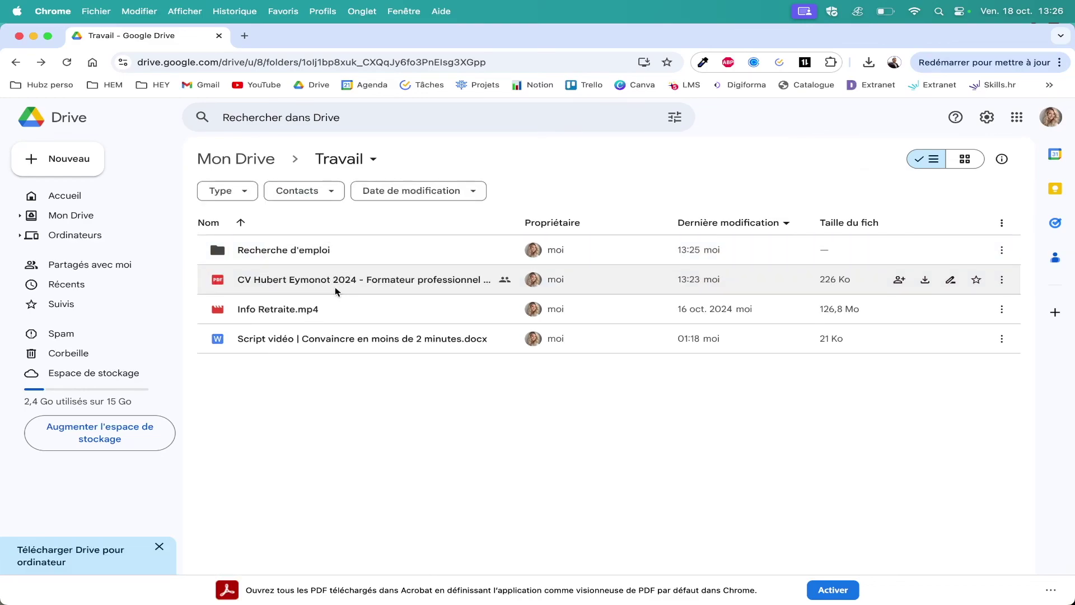
# Move the CV PDF with Déplacer, browsing Mon Drive > Travail to Recherche d'emploi.
pyautogui.rightClick(336, 291)
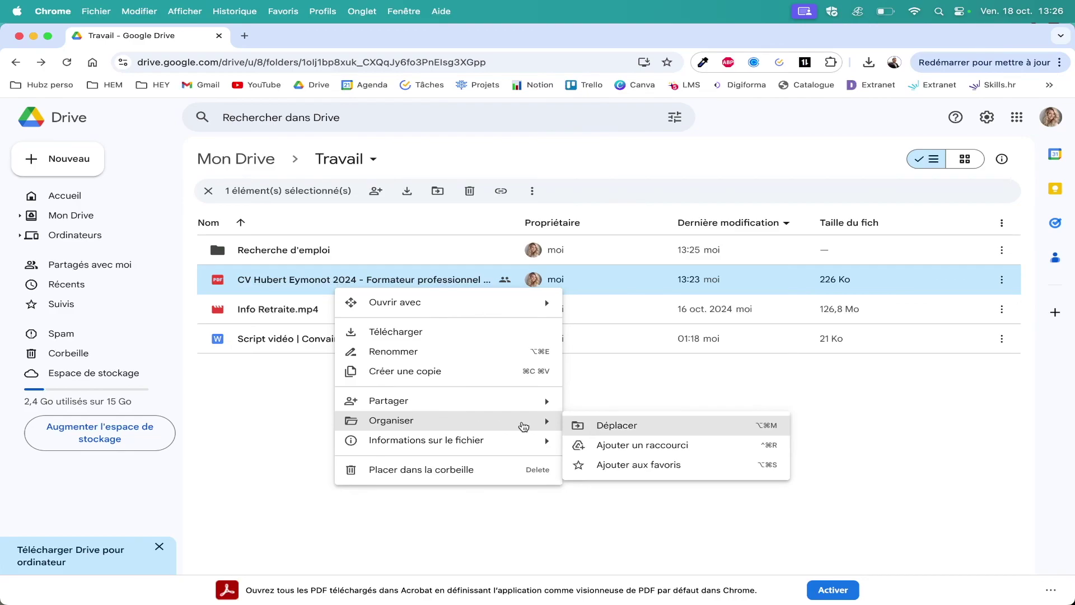
pyautogui.click(654, 430)
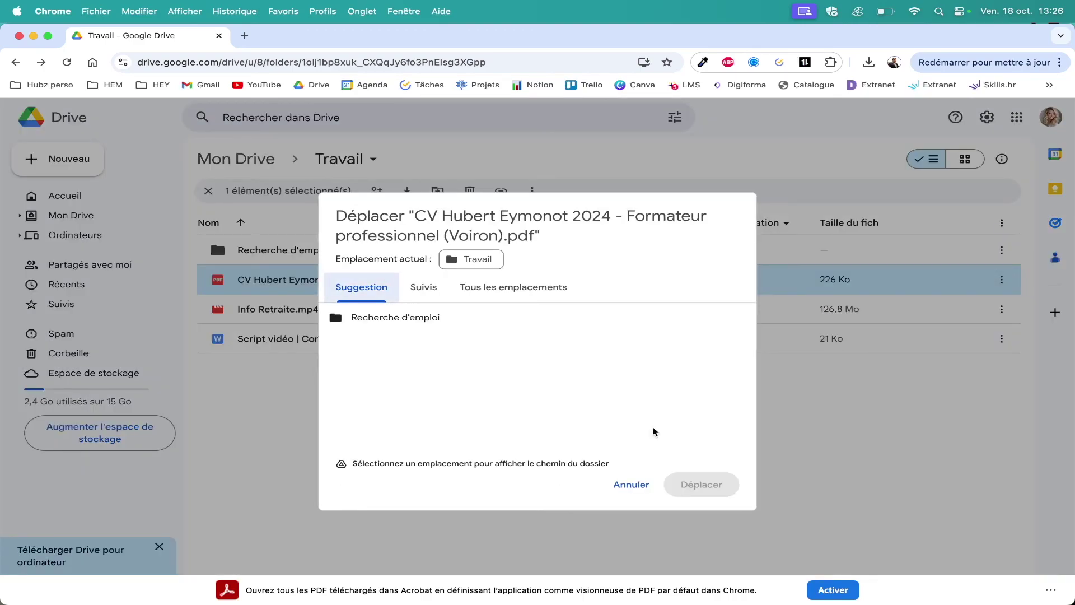
pyautogui.click(494, 289)
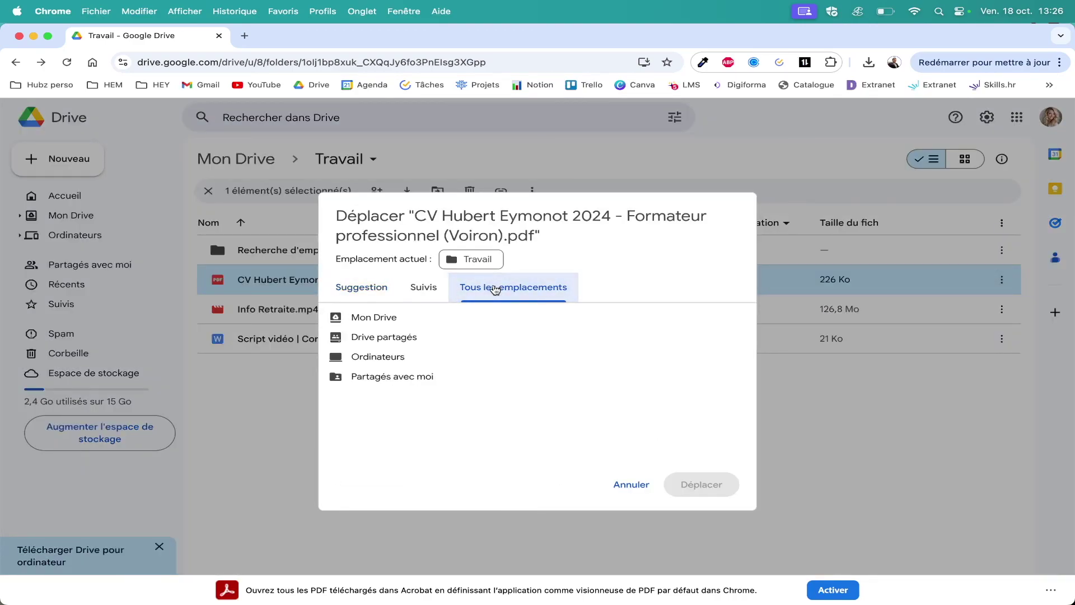
pyautogui.click(364, 319)
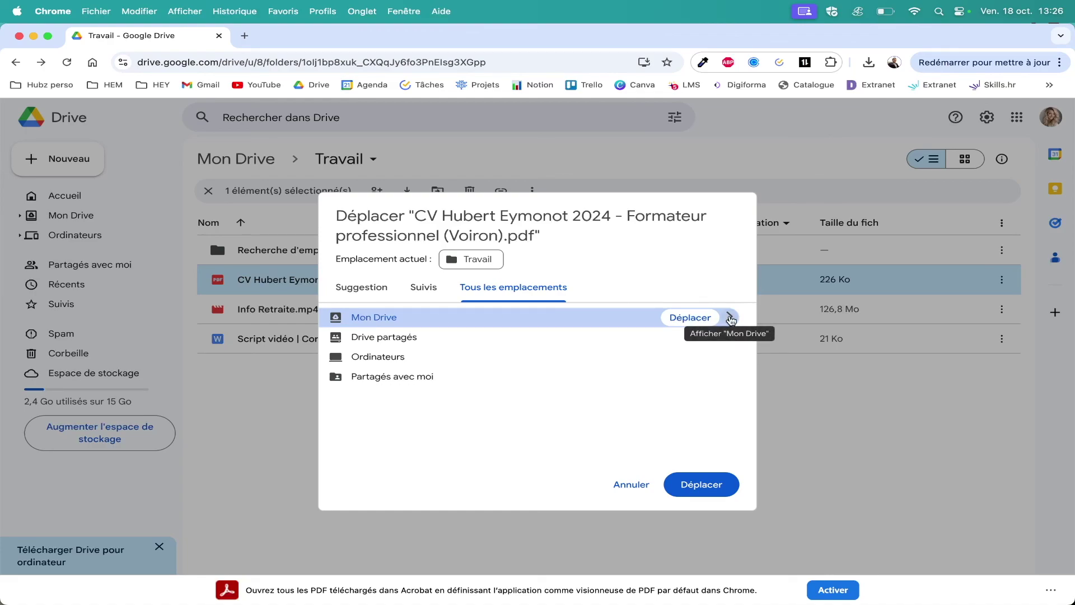
pyautogui.click(729, 317)
pyautogui.click(563, 340)
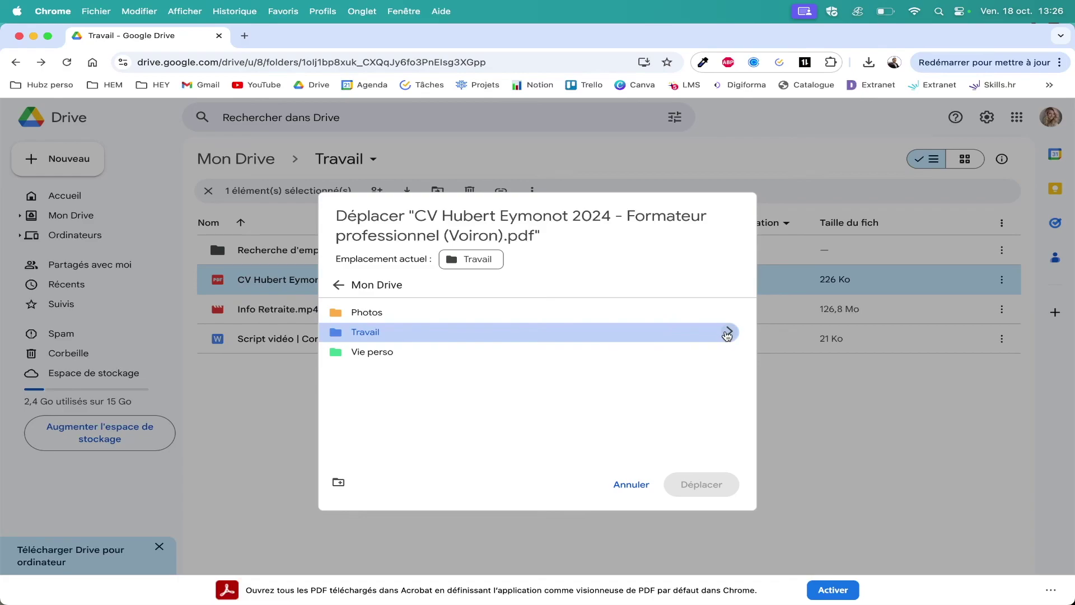
pyautogui.click(728, 332)
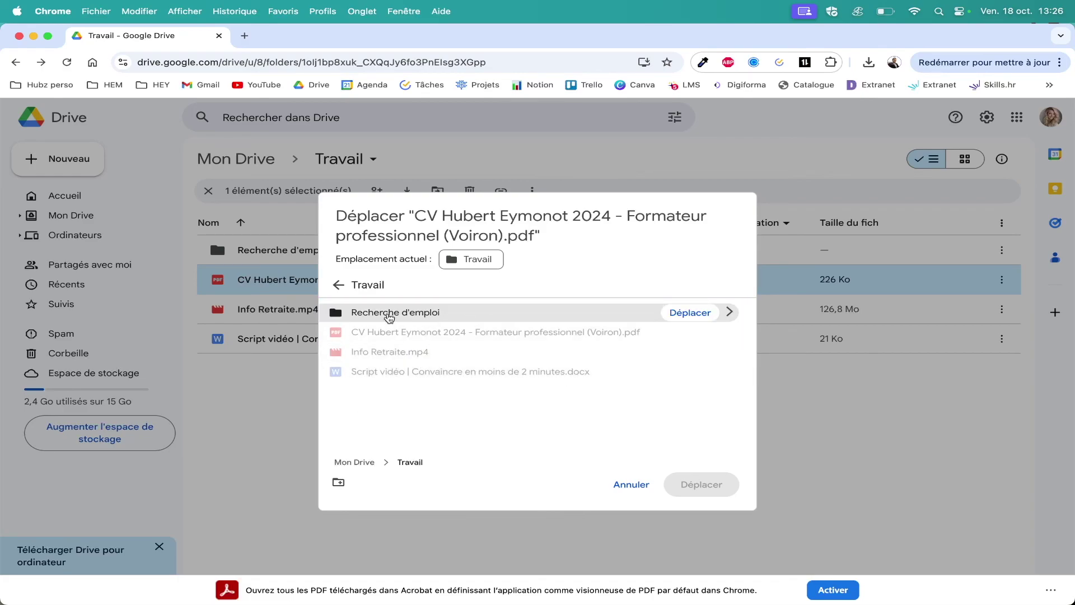
pyautogui.click(694, 313)
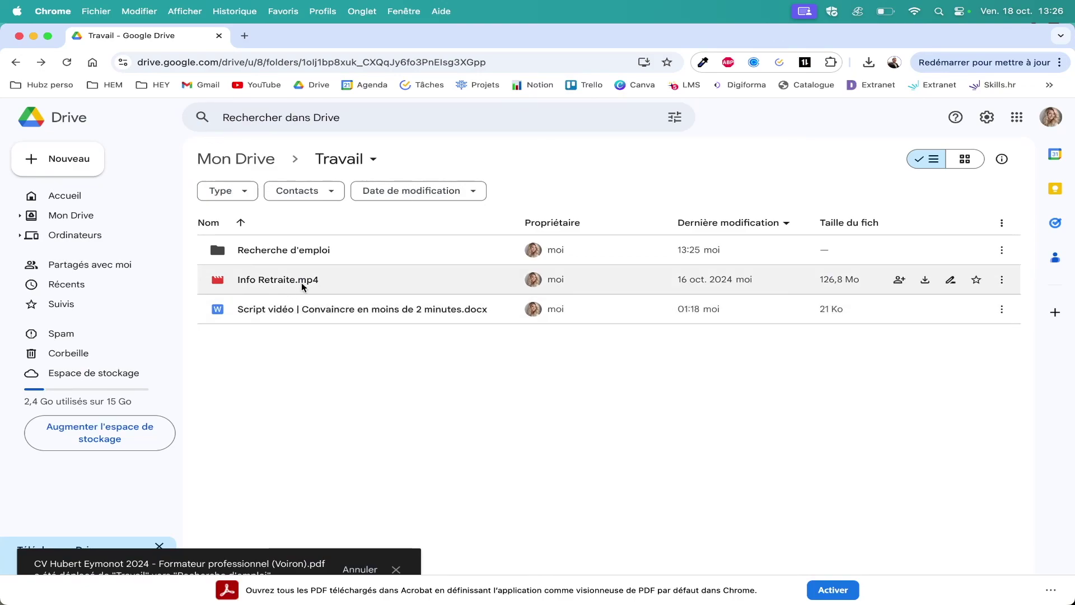
# Drag Info Retraite.mp4 from Travail onto the Mon Drive breadcrumb and open Mon Drive.
pyautogui.moveTo(307, 287); pyautogui.dragTo(260, 281)
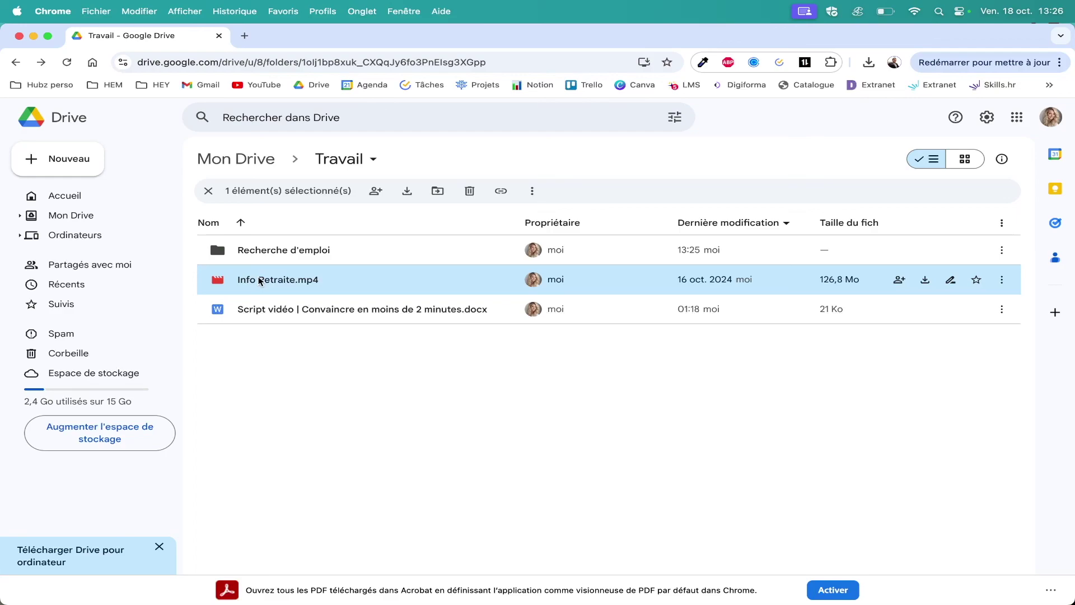
pyautogui.rightClick(312, 278)
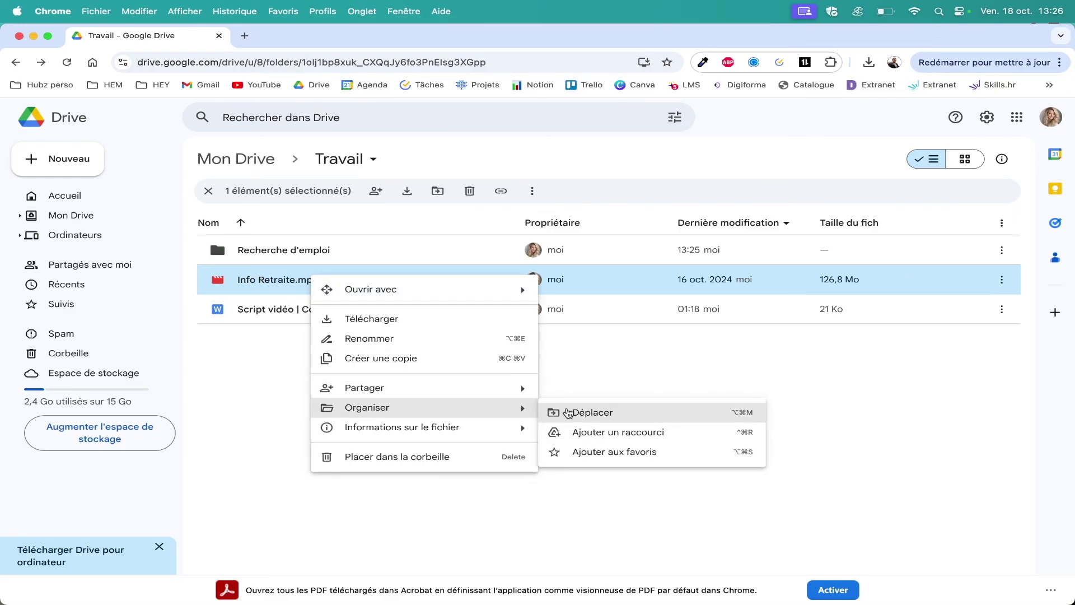
pyautogui.click(569, 413)
pyautogui.click(500, 277)
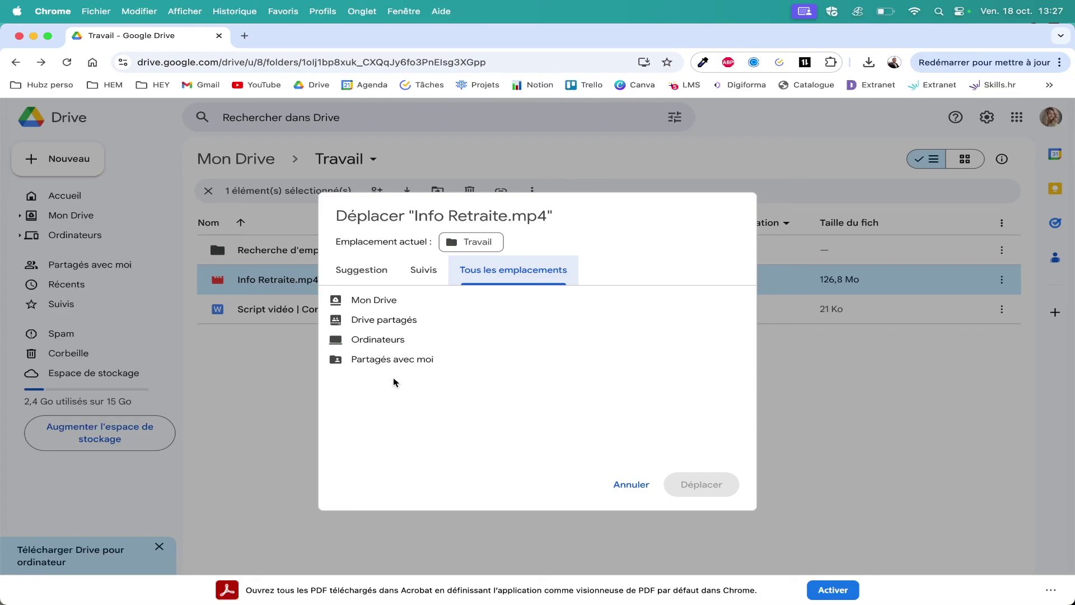
pyautogui.press('Escape')
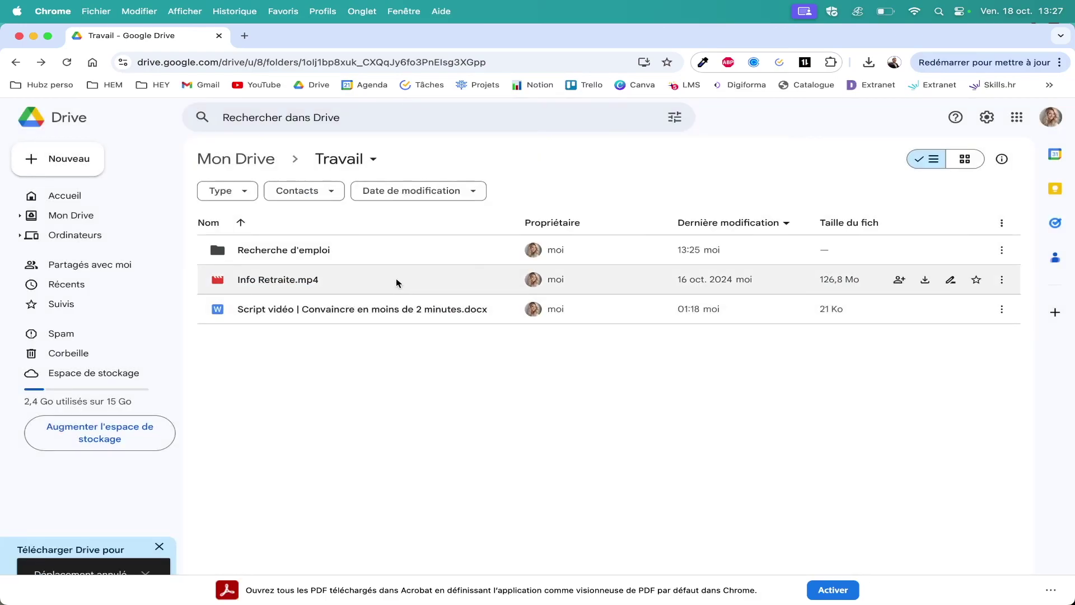
pyautogui.moveTo(340, 284); pyautogui.dragTo(213, 161)
pyautogui.click(212, 161)
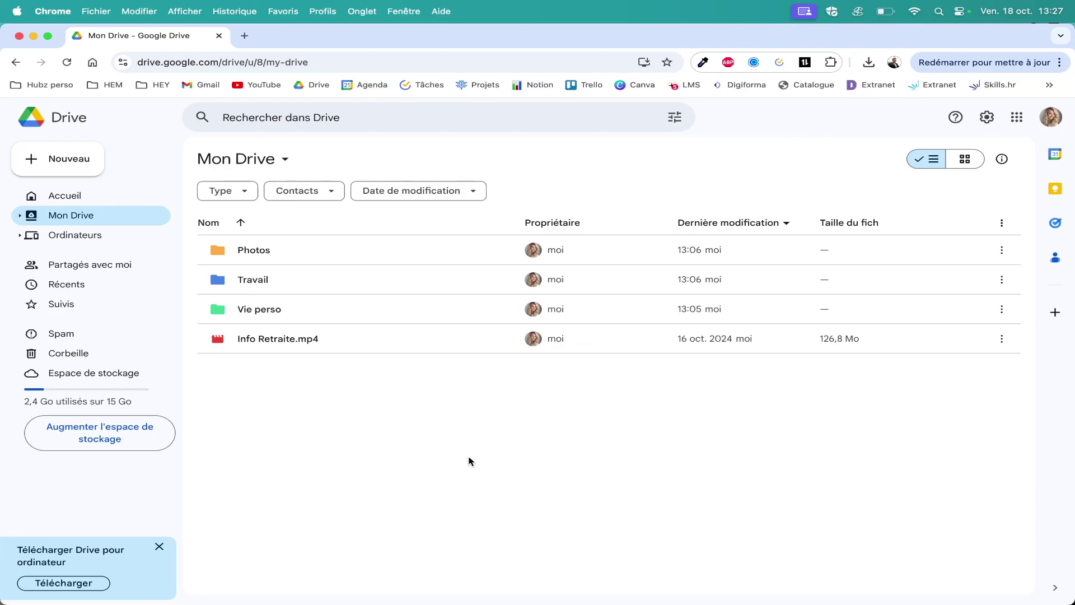
# Undo the Info Retraite.mp4 move with Cmd+Z, leaving Mon Drive with only the three folders.
pyautogui.click(469, 461)
pyautogui.press('super+z')
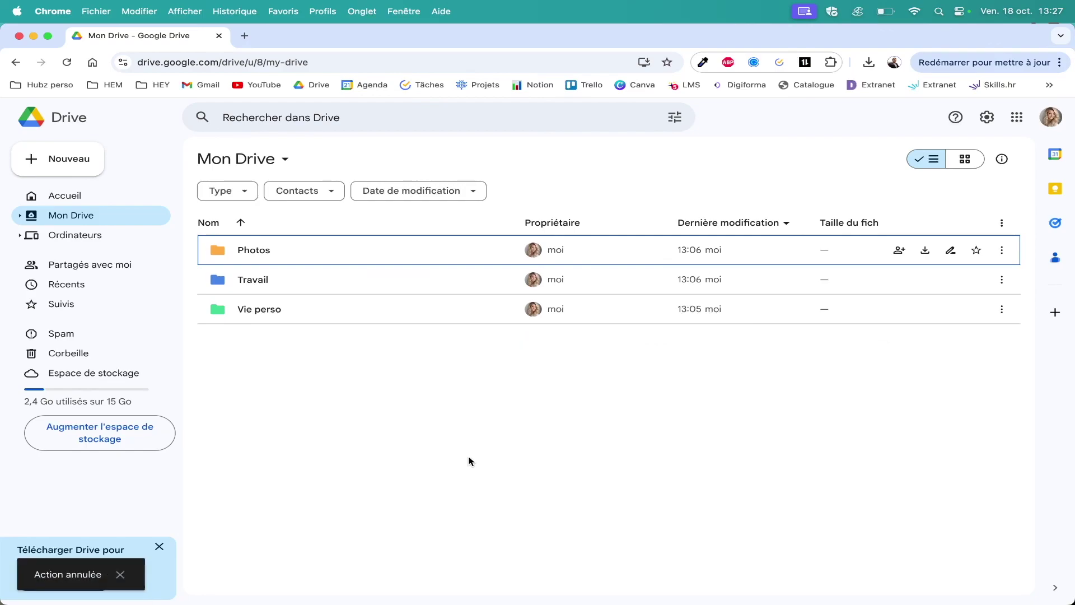